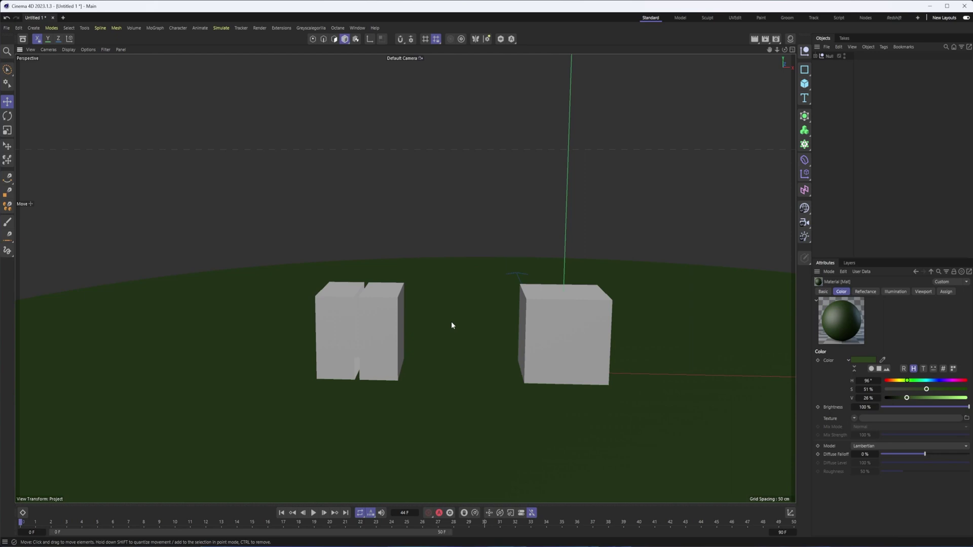
mouse_move(452, 330)
left_mouse_down("alt")
mouse_move(463, 319)
mouse_move(496, 321)
mouse_move(448, 316)
mouse_move(494, 317)
mouse_move(456, 311)
mouse_move(497, 311)
mouse_move(450, 321)
left_mouse_up("alt")
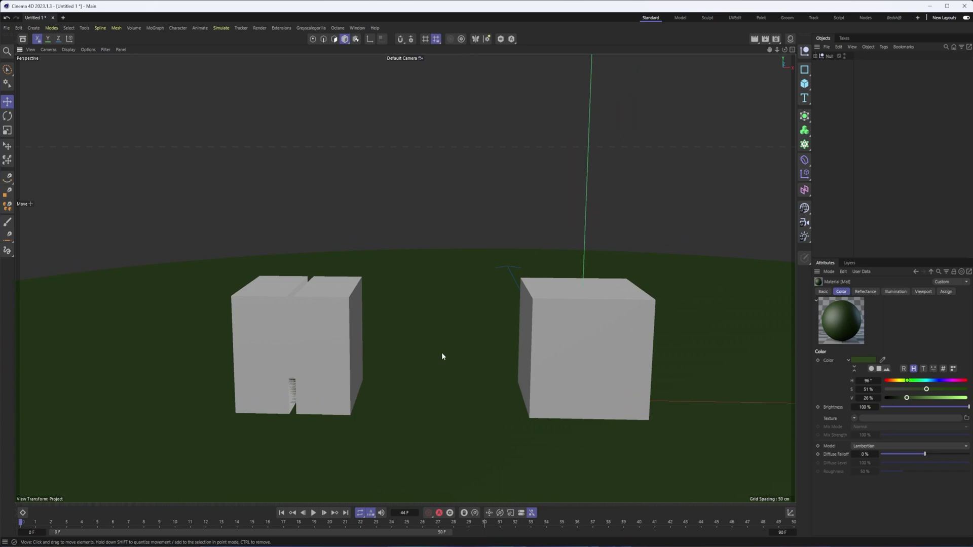
mouse_move(443, 356)
left_mouse_down("alt")
mouse_move(465, 360)
mouse_move(421, 356)
mouse_move(446, 345)
left_mouse_up("alt")
mouse_move(446, 344)
right_mouse_down("alt")
mouse_move(486, 348)
mouse_move(444, 343)
right_mouse_up("alt")
mouse_move(444, 342)
left_mouse_down("alt")
mouse_move(417, 343)
mouse_move(425, 345)
left_mouse_up("alt")
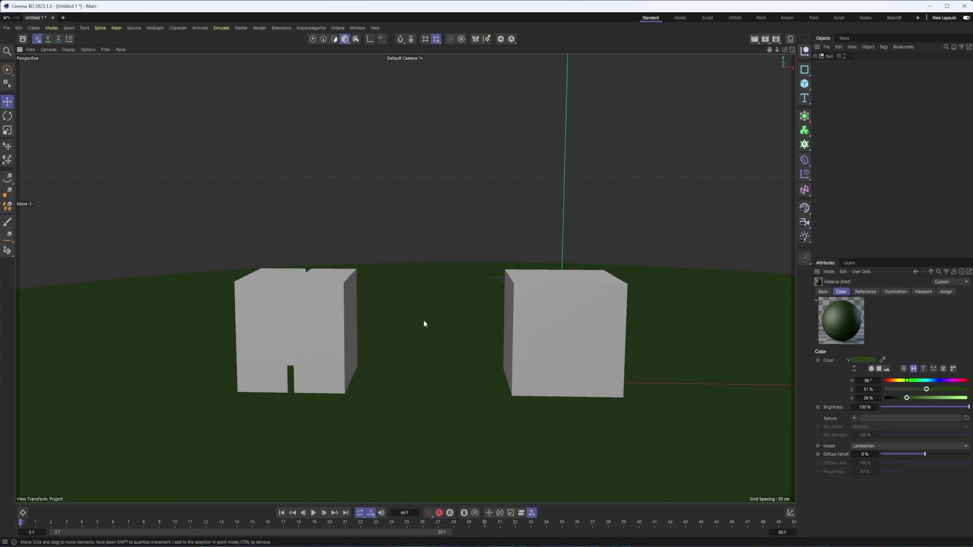
left_click_drag(449, 323, 450, 333, "alt")
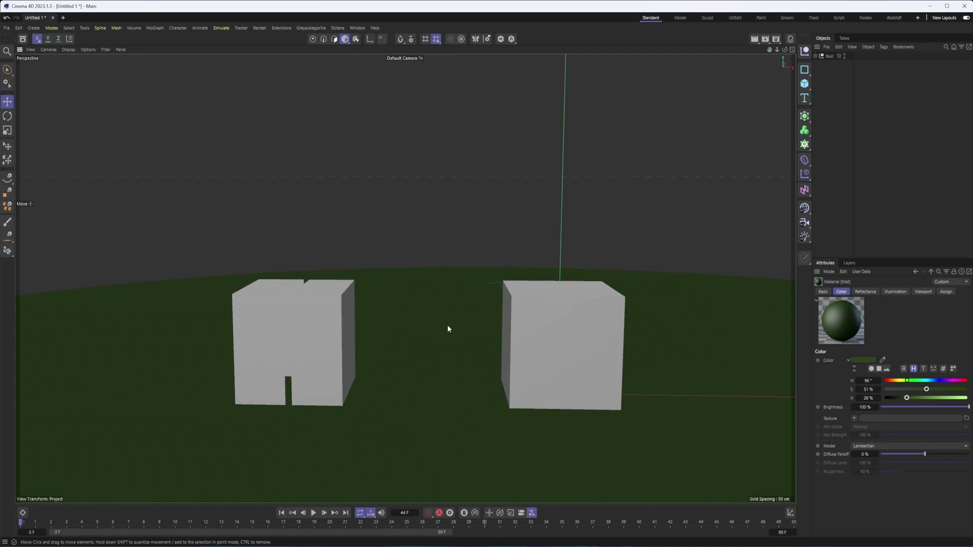
left_click_drag(448, 329, 447, 324, "alt")
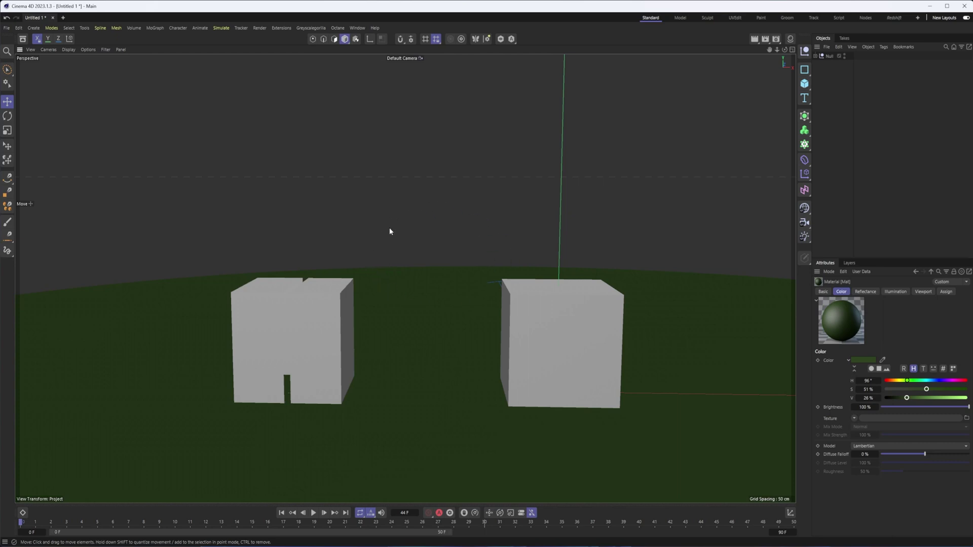
left_click_drag(422, 288, 433, 284, "alt")
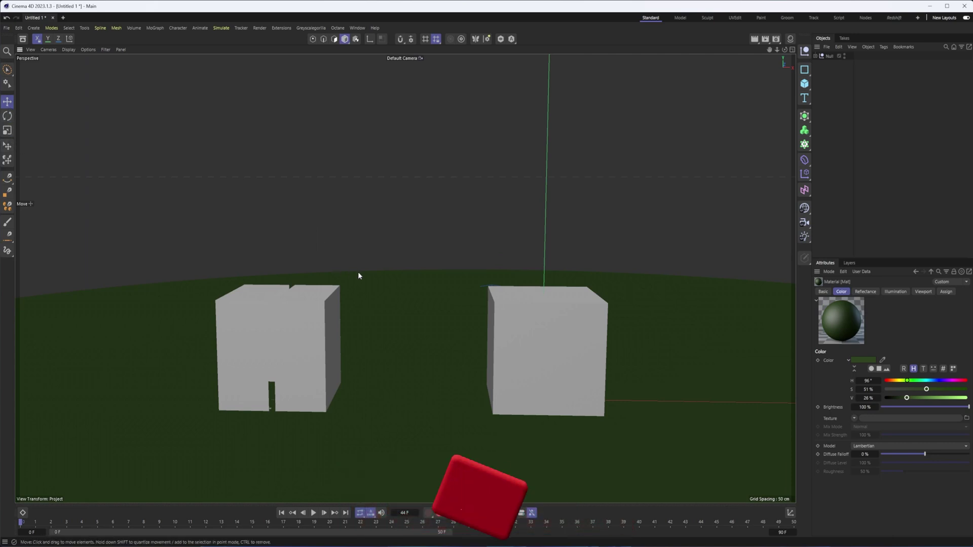
left_click_drag(423, 281, 429, 281, "alt")
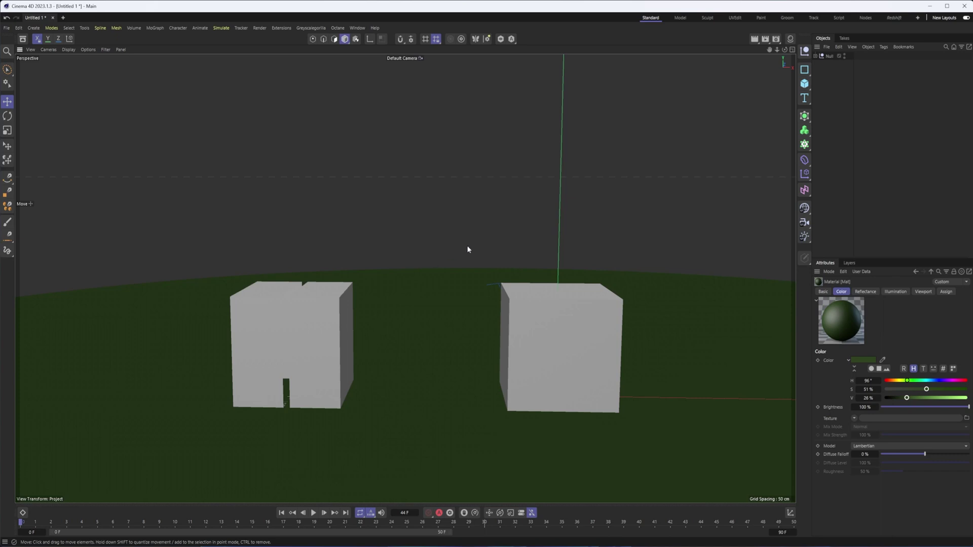
left_click_drag(402, 299, 399, 278, "alt")
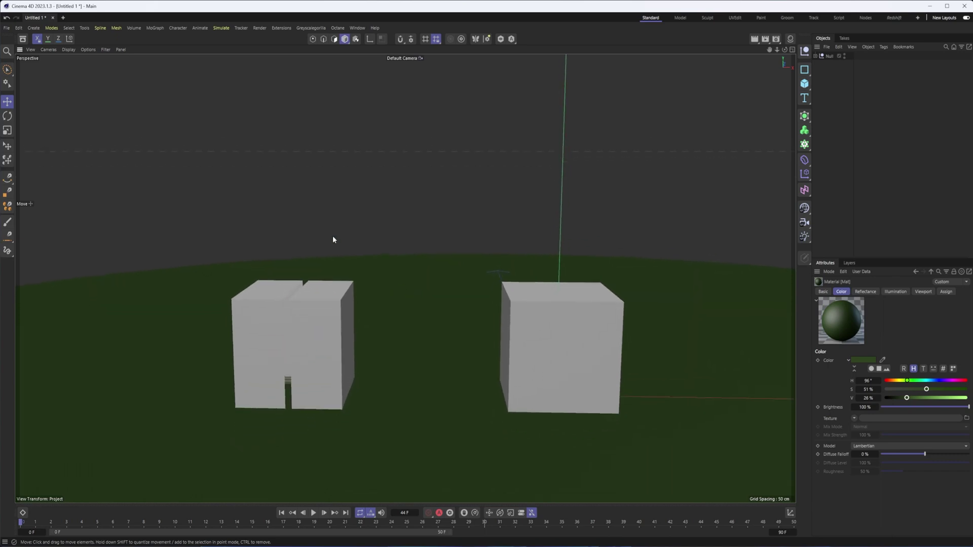
- Activate the Brush Selection tool and replace it with the Rectangle Selection tool
left_click(8, 70)
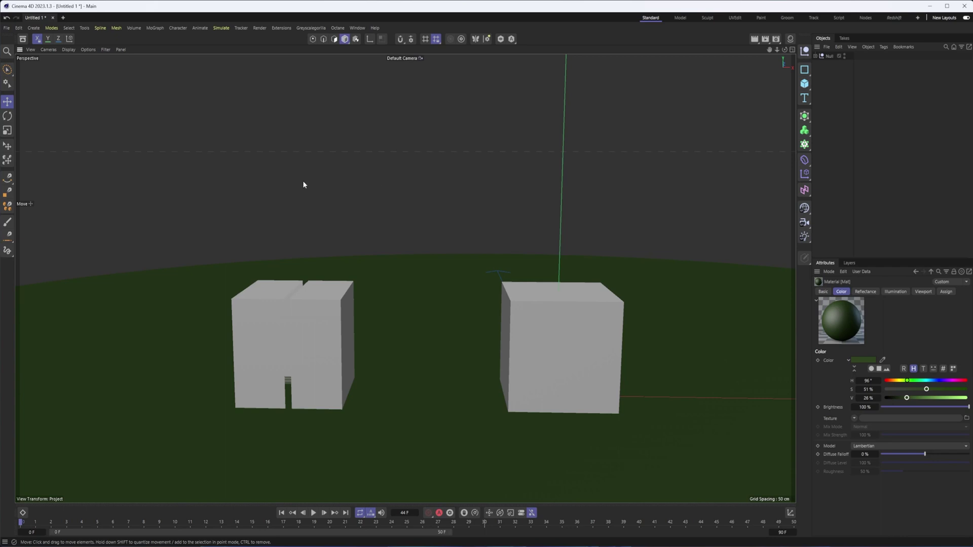
left_click(10, 69)
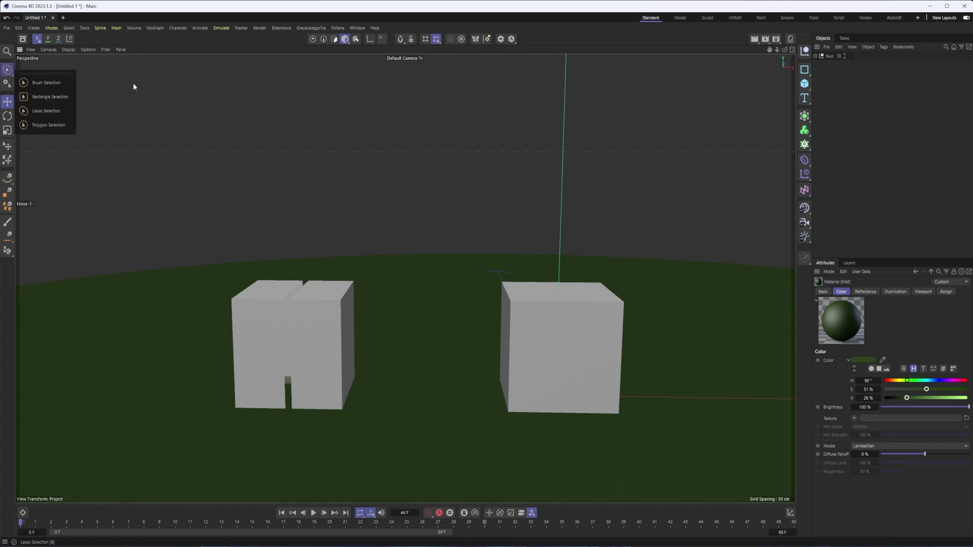
left_click(46, 83)
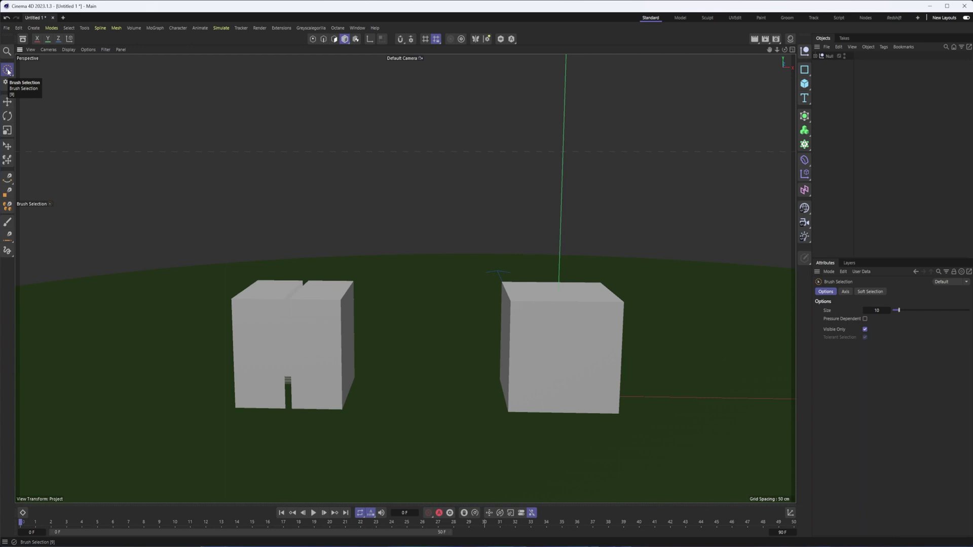
left_click(8, 71)
left_click(46, 96)
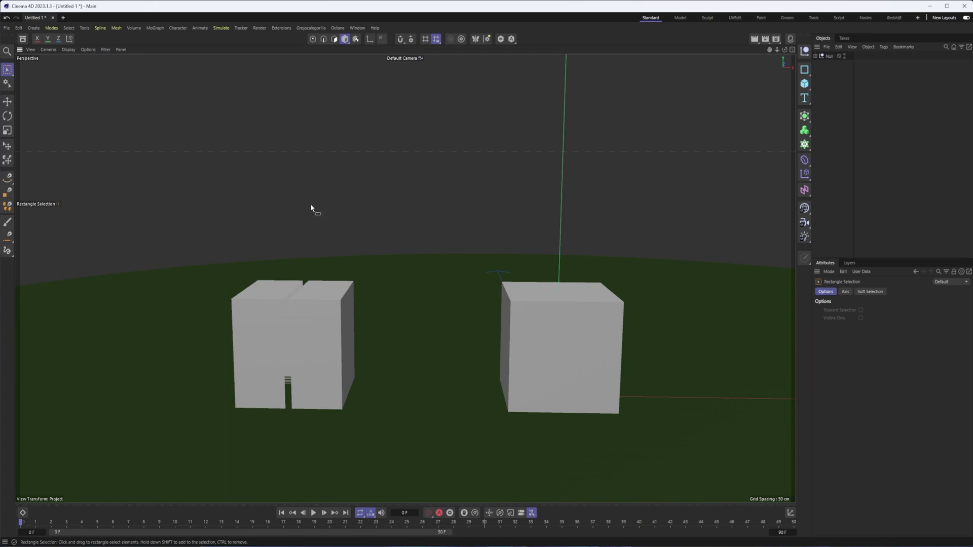
- Cycle the active selection tool through Lasso, Brush and Rectangle Selection using their shortcuts
key("8")
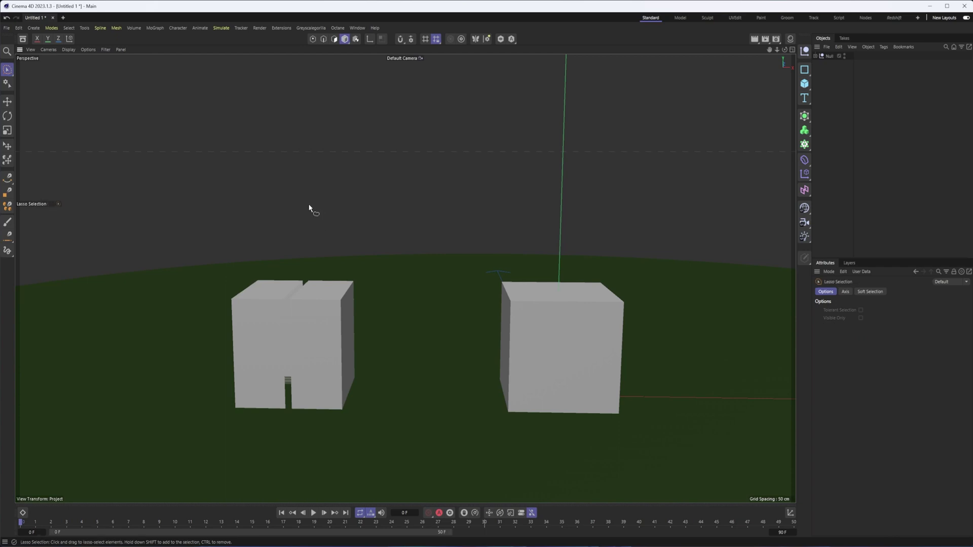
key("9")
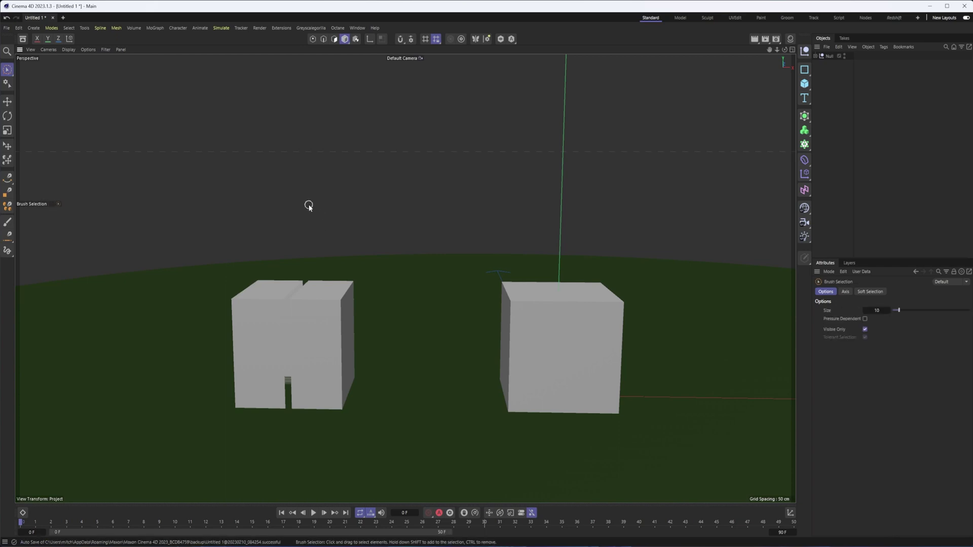
key("0")
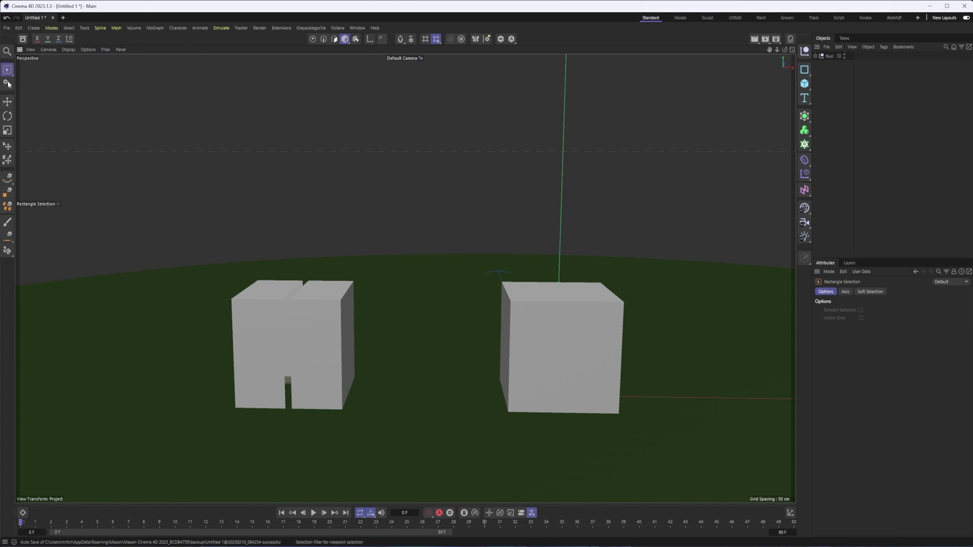
left_click_drag(9, 72, 38, 81)
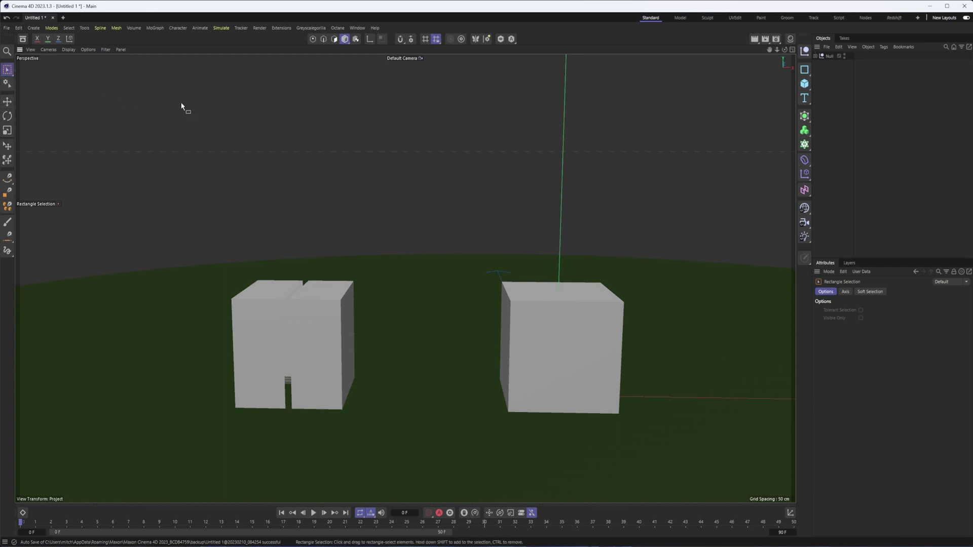
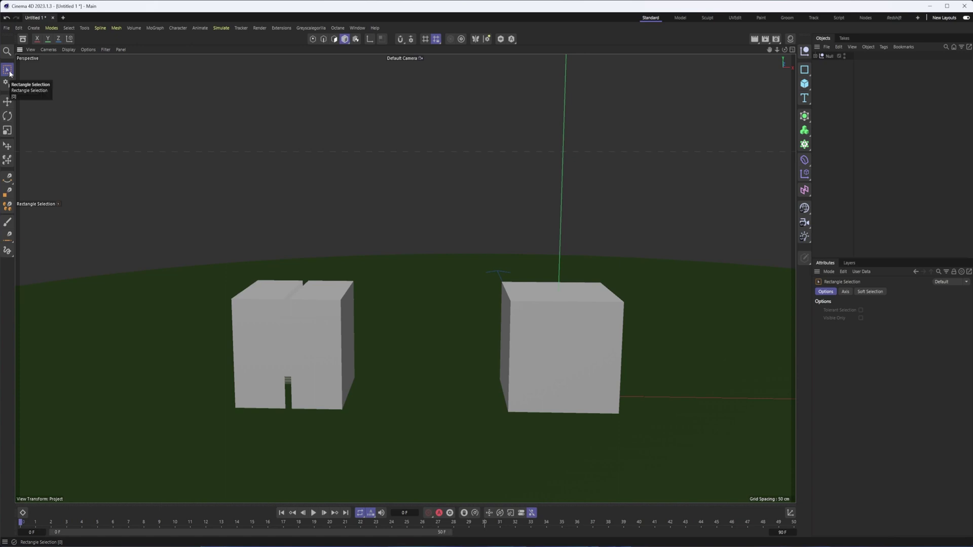
- With the Move tool, add both cubes to the selection, remove the slotted cube from it, and deselect everything
left_click(7, 101)
left_click(300, 320)
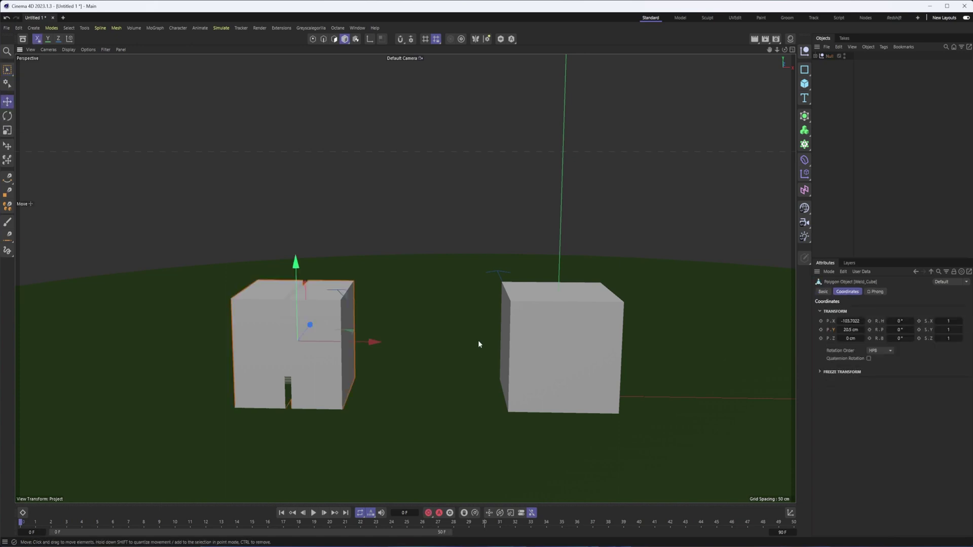
left_click(602, 345, "shift")
left_click(350, 335, "ctrl")
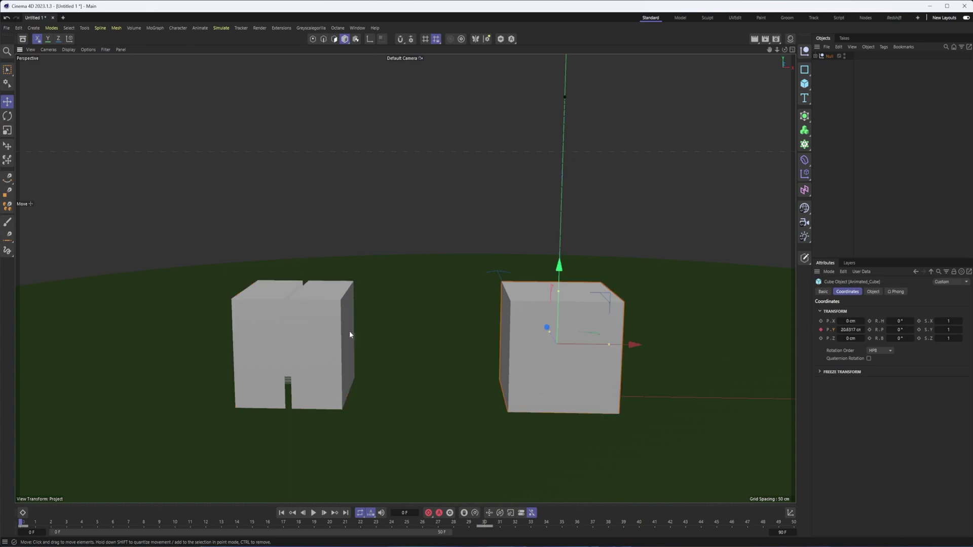
left_click(220, 188)
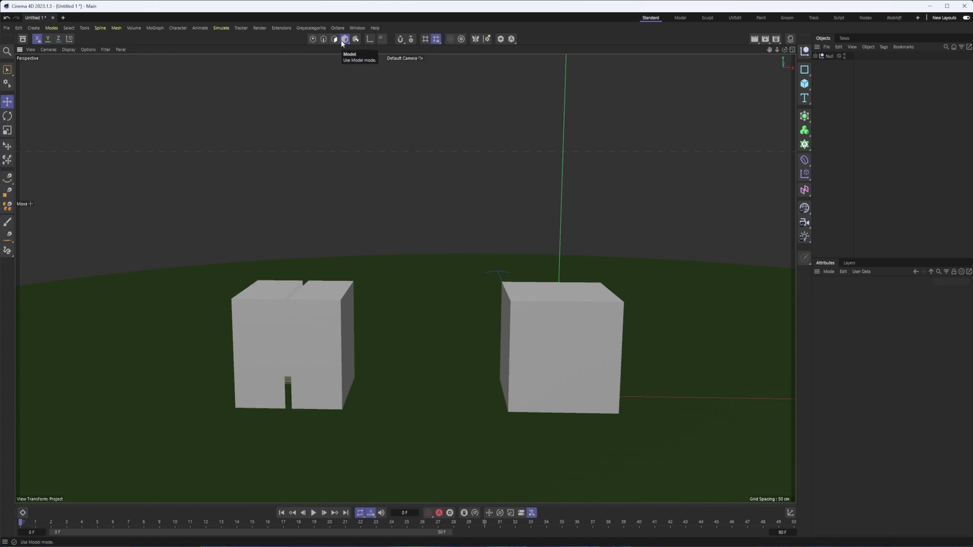
- Open the Command Manager and look through the commands whose shortcut contains V
left_click(356, 29)
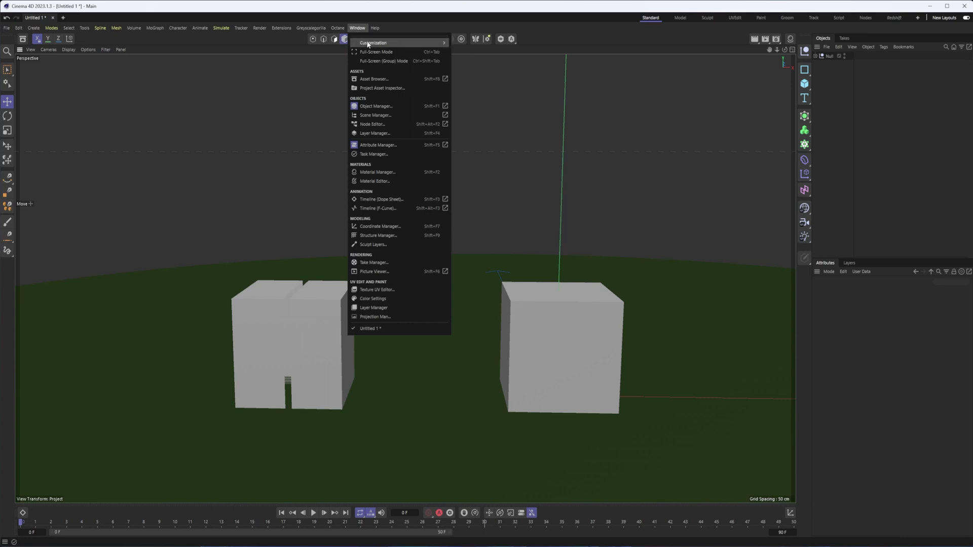
mouse_move(385, 43)
left_click(493, 49)
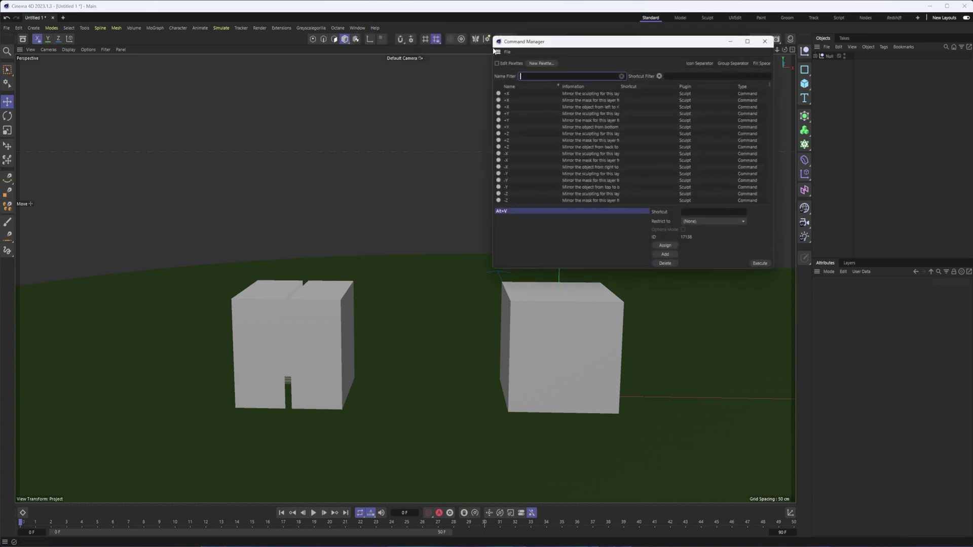
left_click_drag(574, 44, 531, 44)
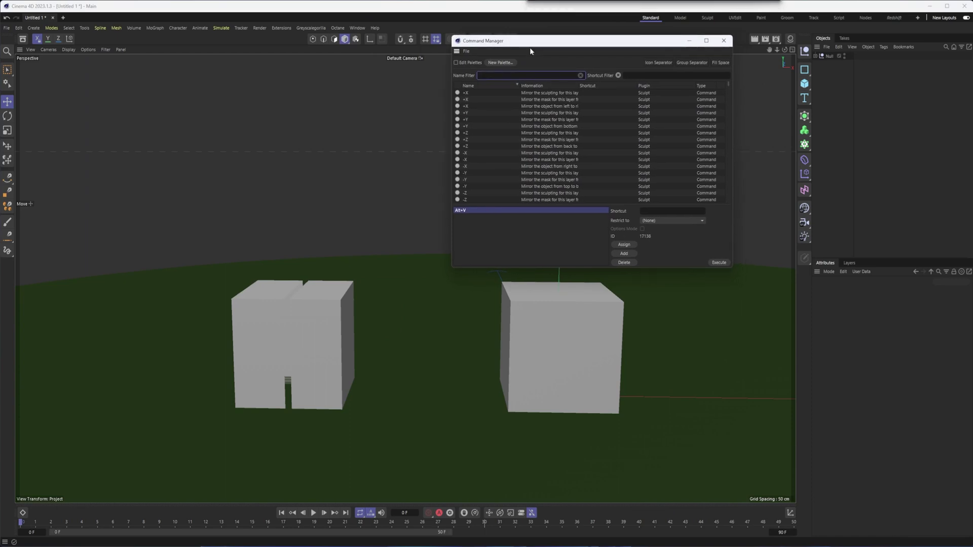
left_click(639, 77)
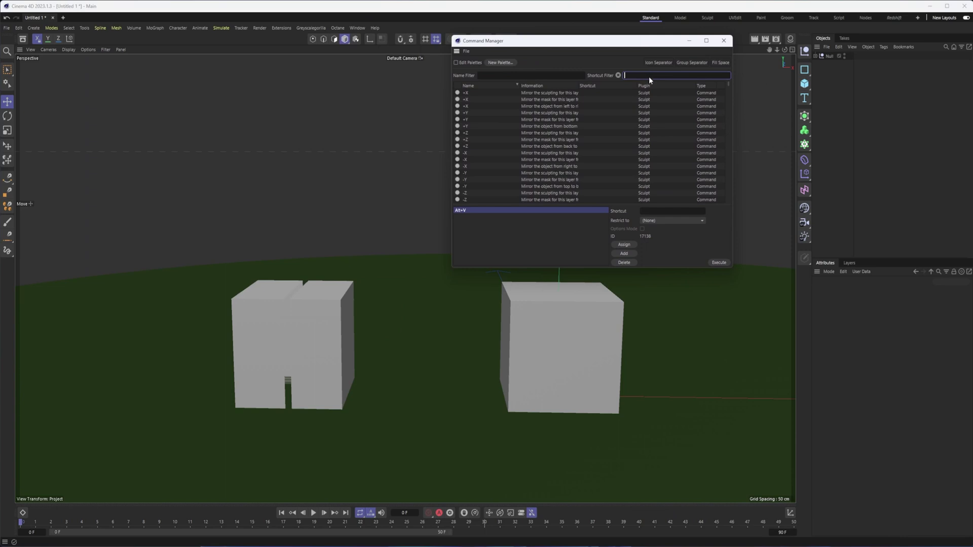
key("v")
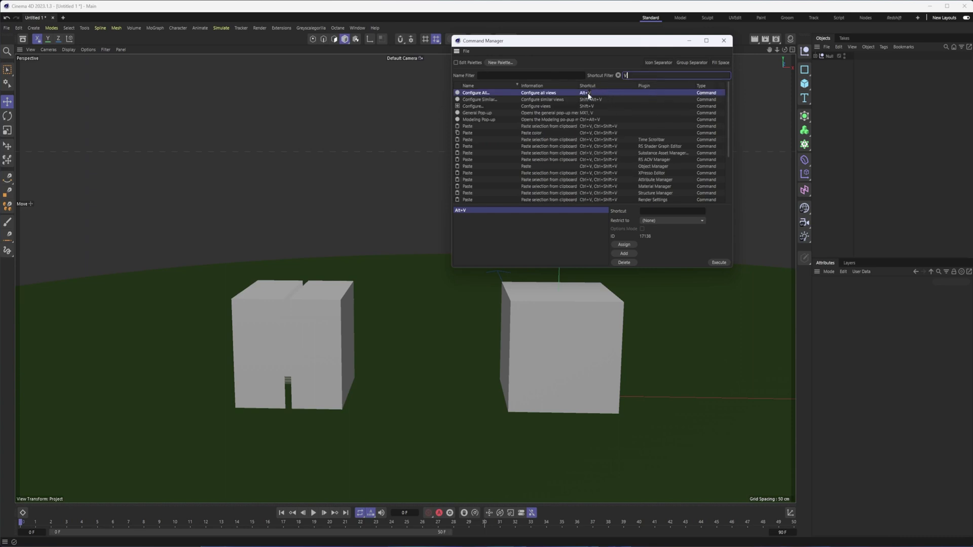
scroll(590, 140, "down", 4)
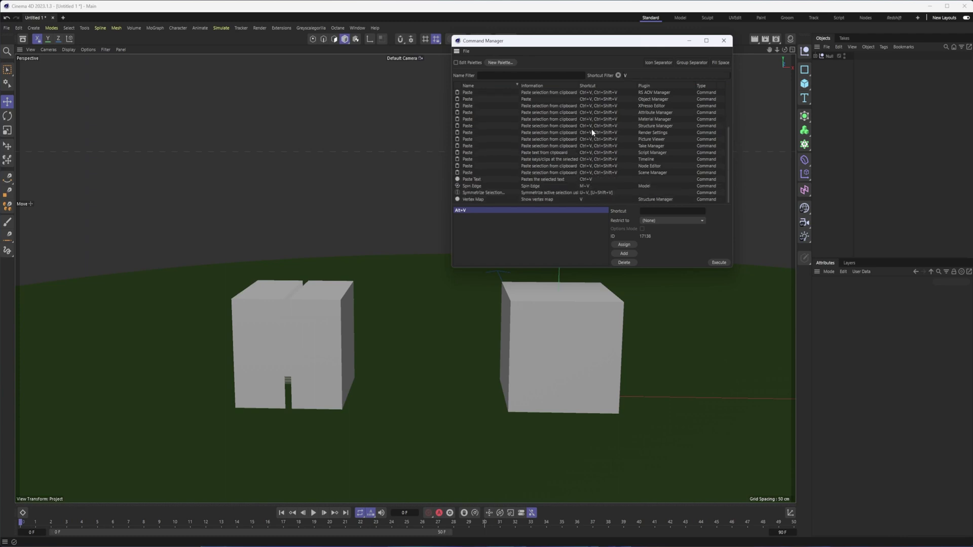
scroll(594, 132, "up", 4)
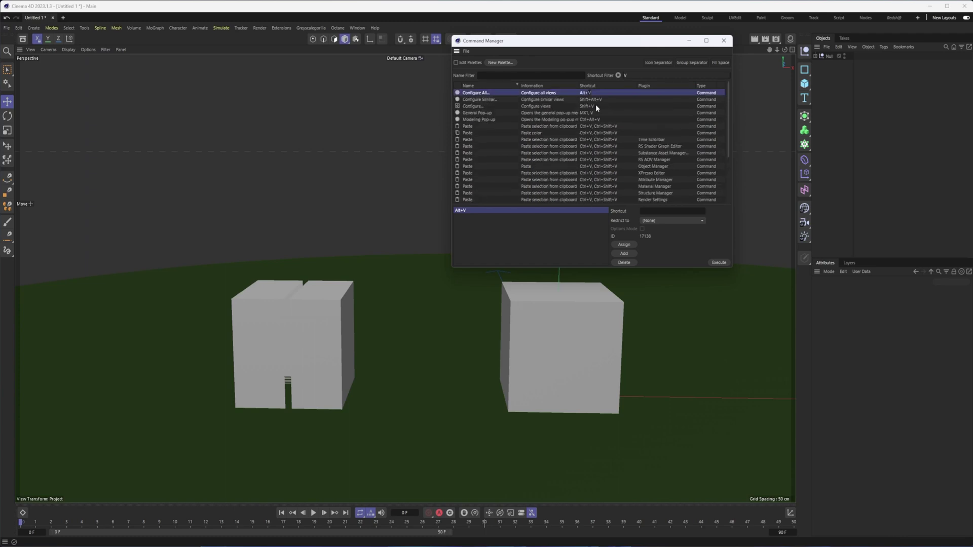
- Look up the Points mode command by filtering command names for "points" without a shortcut filter, check its shortcut assignment, and close the Command Manager
left_click(638, 75)
key("BackSpace")
left_click(532, 75)
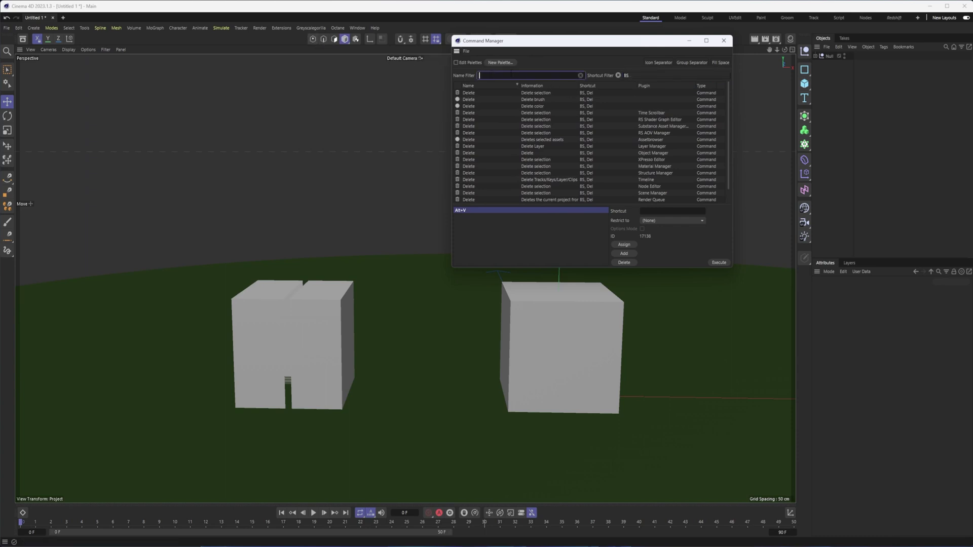
type("point")
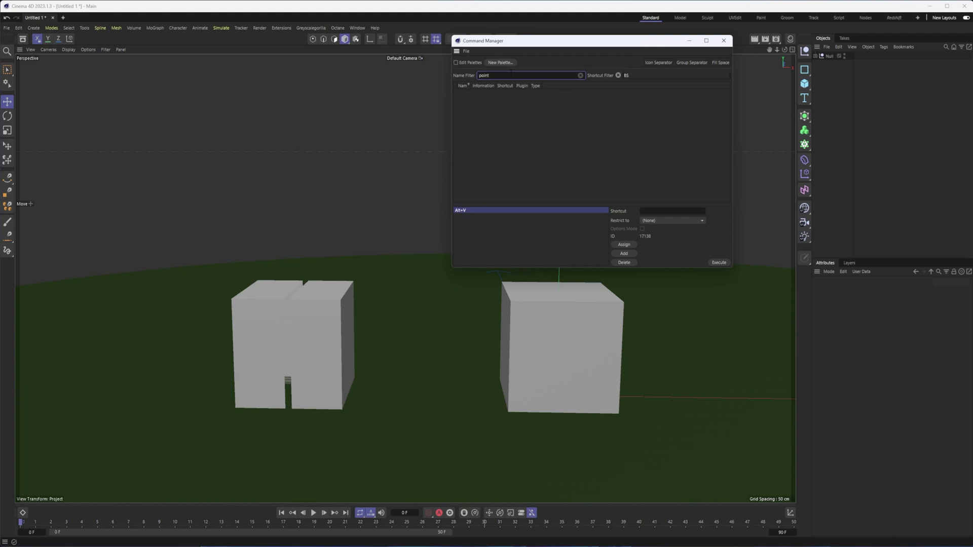
type("s")
left_click(619, 75)
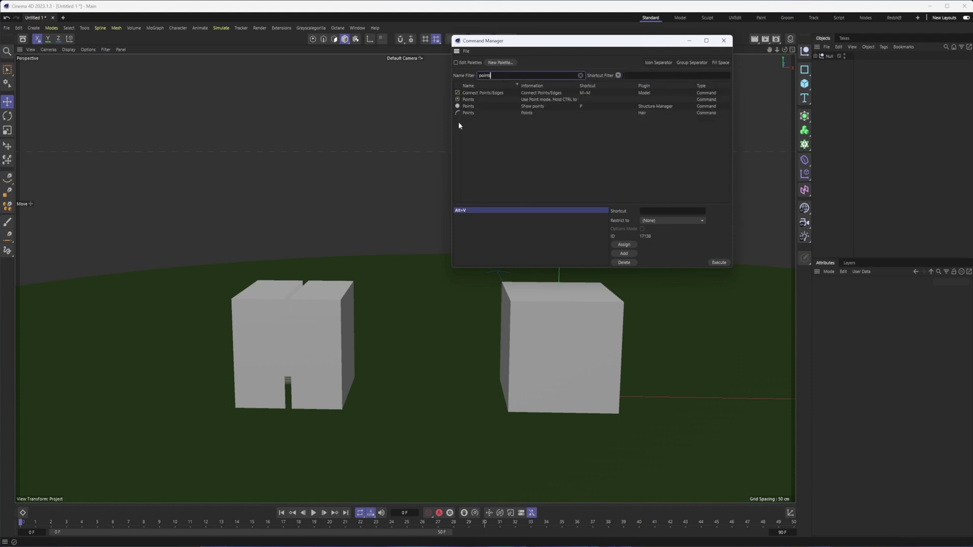
left_click(512, 100)
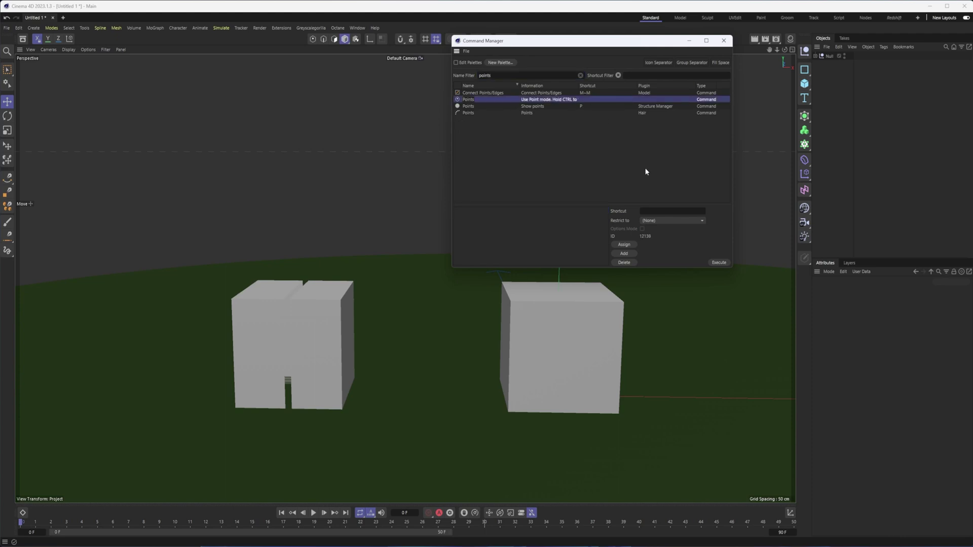
left_click(654, 212)
left_click(724, 41)
- Select the slotted cube, and switch to the Model layout and back to the Standard layout
left_click_drag(471, 208, 453, 227, "alt")
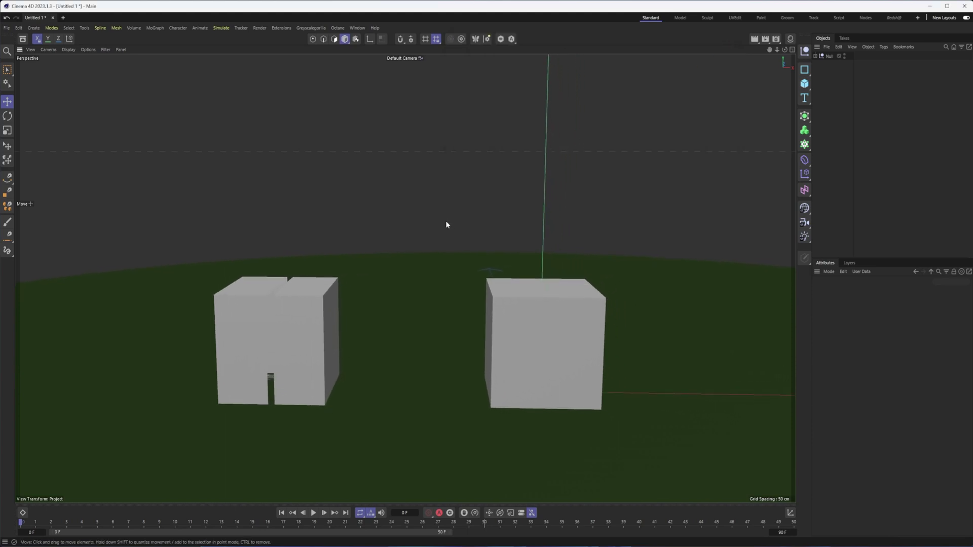
left_click(306, 294)
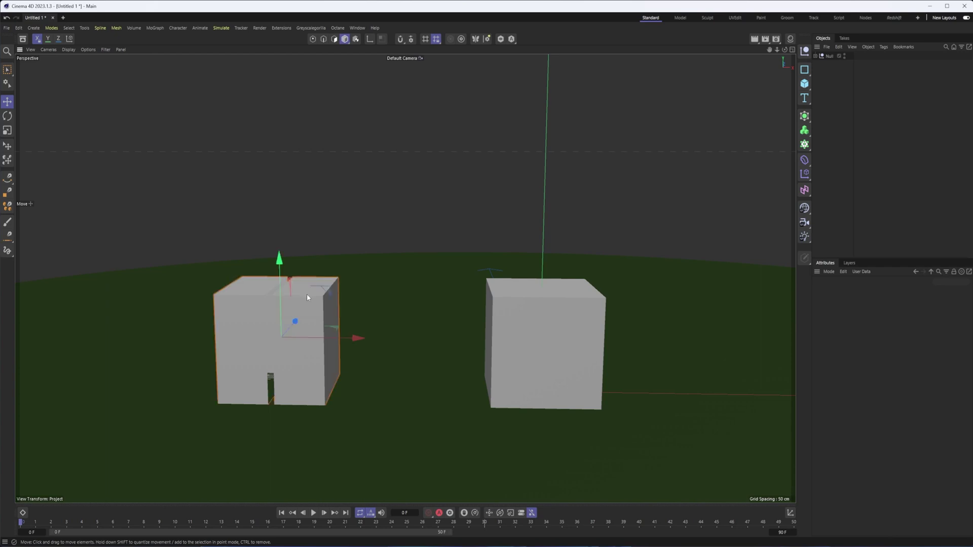
left_click_drag(436, 257, 430, 252, "alt")
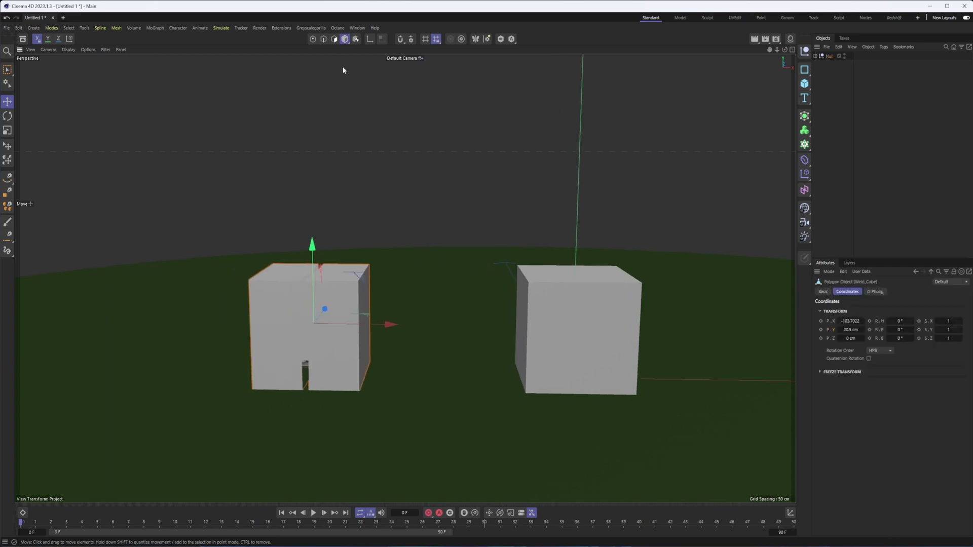
left_click(678, 19)
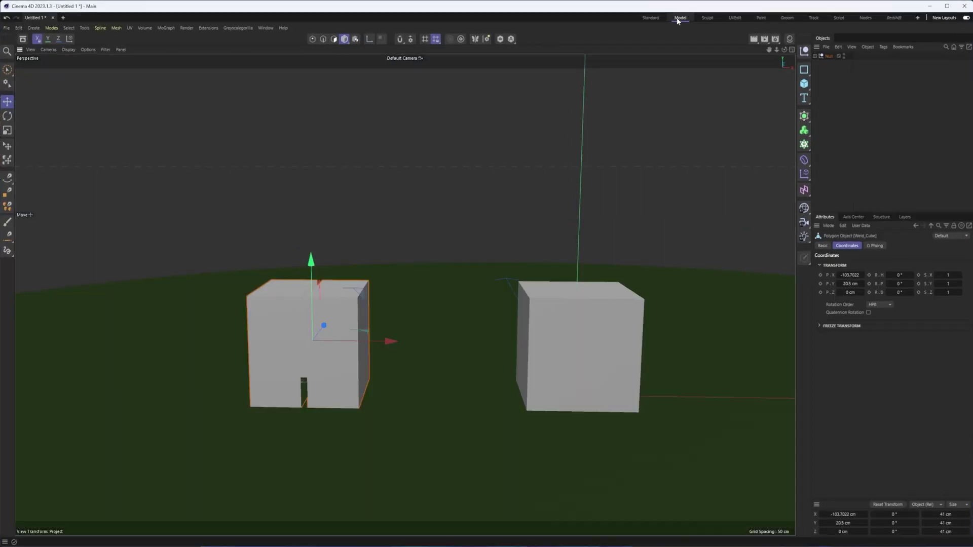
left_click(651, 18)
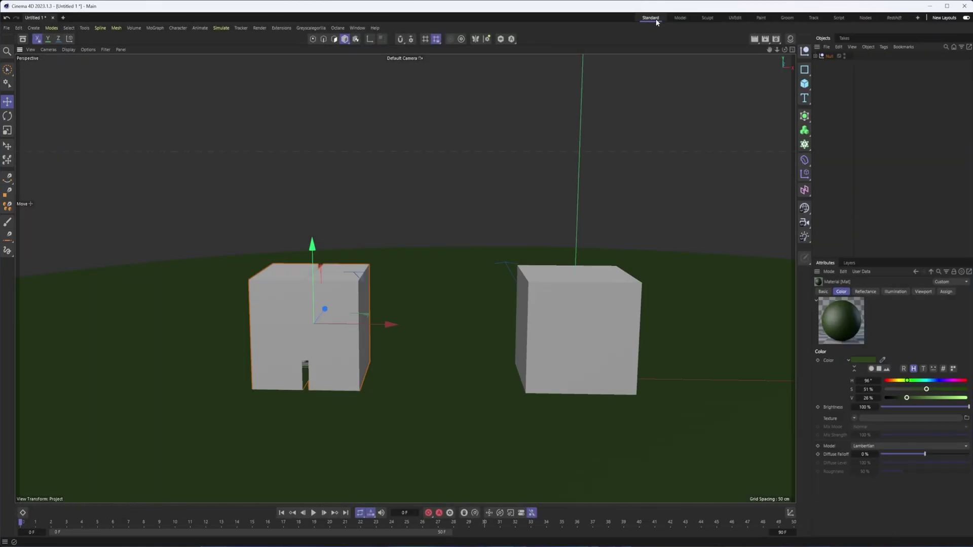
- Switch to Points mode and look through the pop-up list of modeling commands whose shortcuts begin with M
left_click(312, 39)
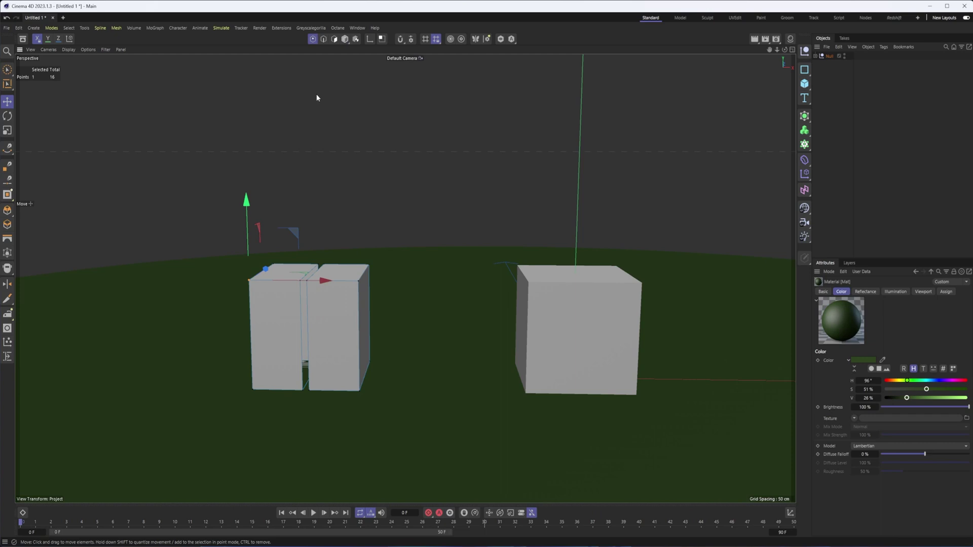
left_click_drag(354, 191, 366, 190, "alt")
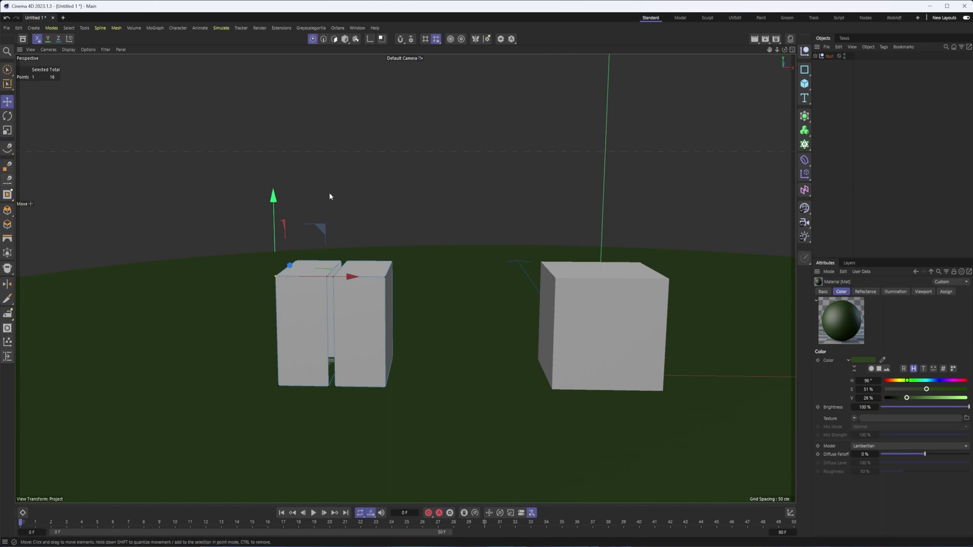
key("m")
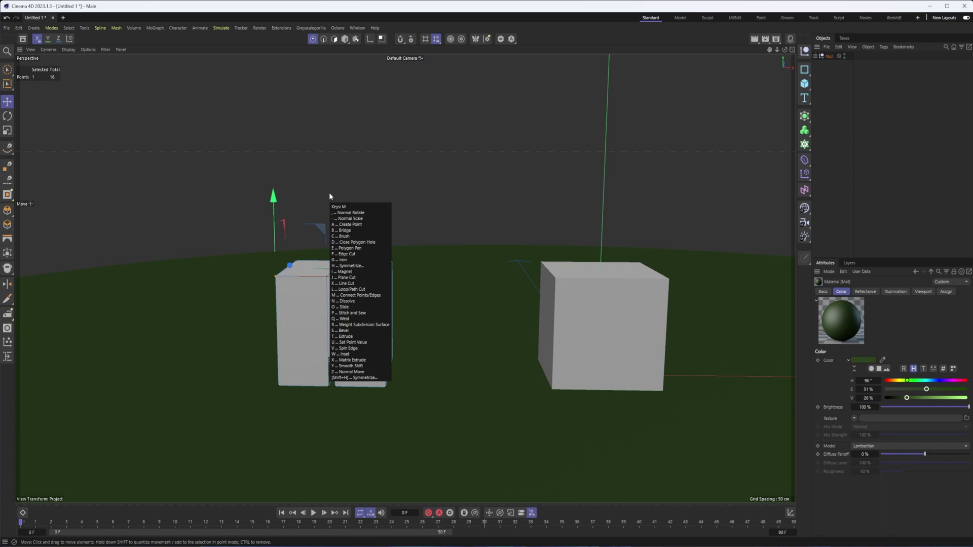
key("Escape")
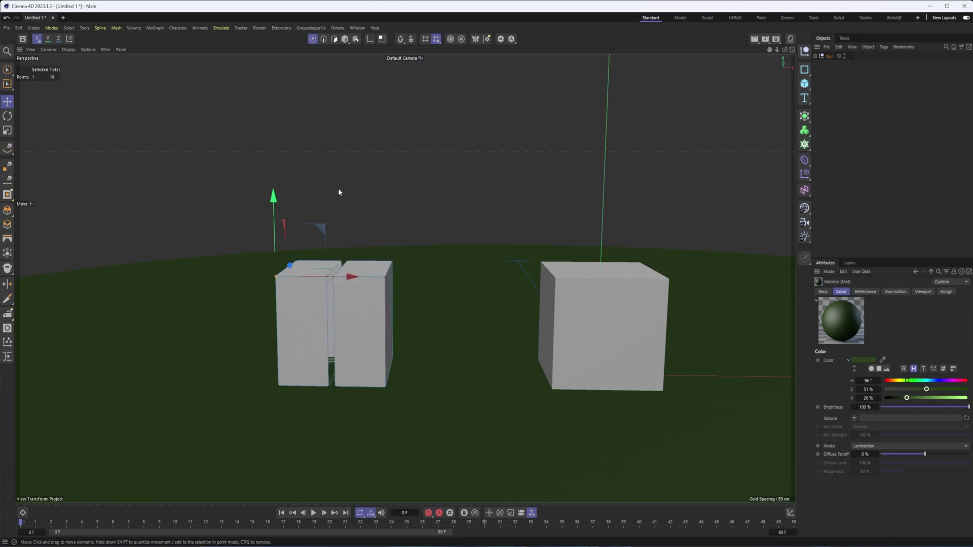
key("m")
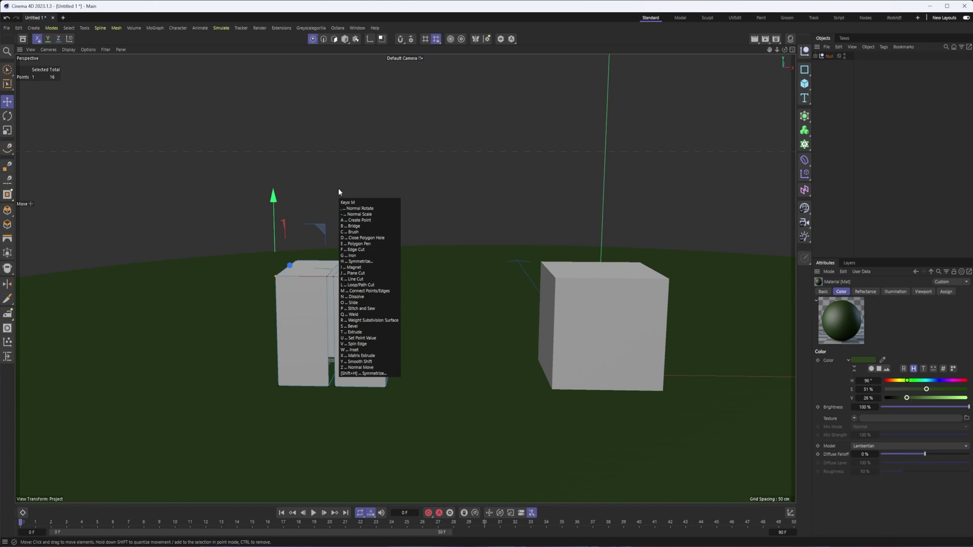
left_click(362, 243)
- Select the two front points on either side of the slot's top edge and call up the list of modeling commands
scroll(339, 278, "up", 1)
scroll(339, 277, "up", 2)
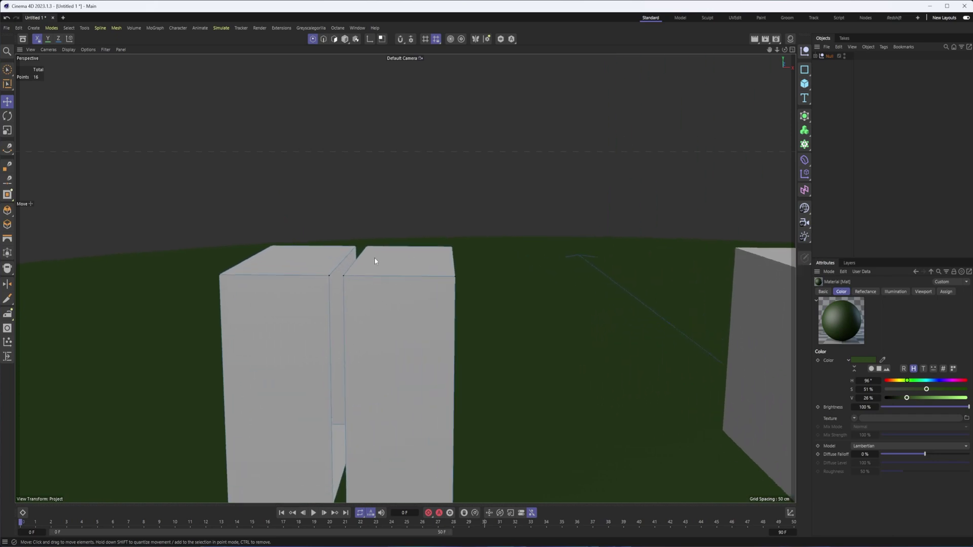
left_click(328, 276)
left_click(344, 276, "shift")
key("m")
key("Escape")
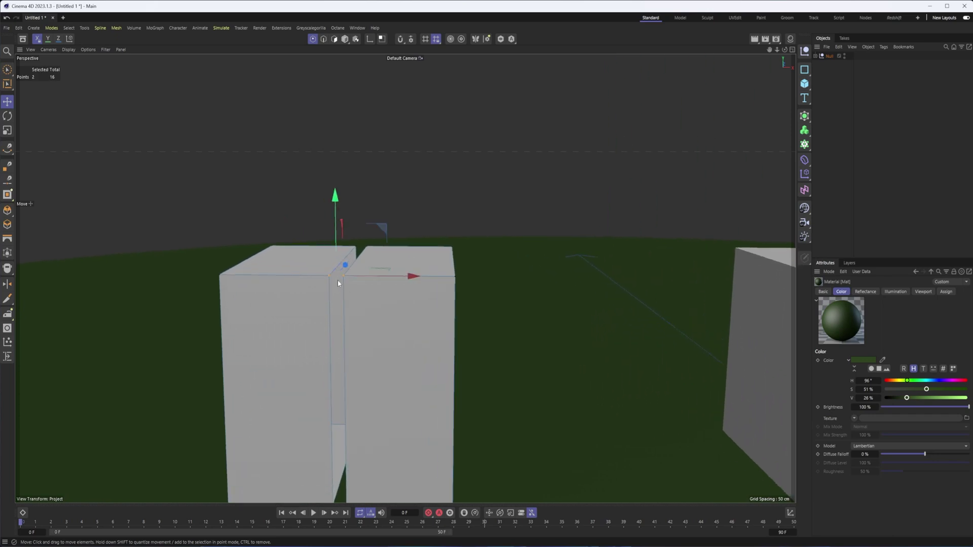
right_click(339, 279)
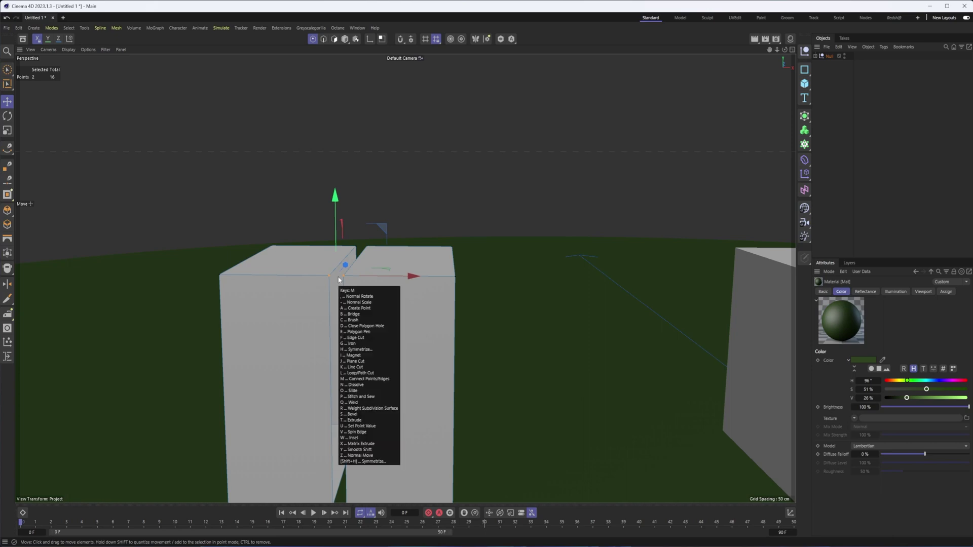
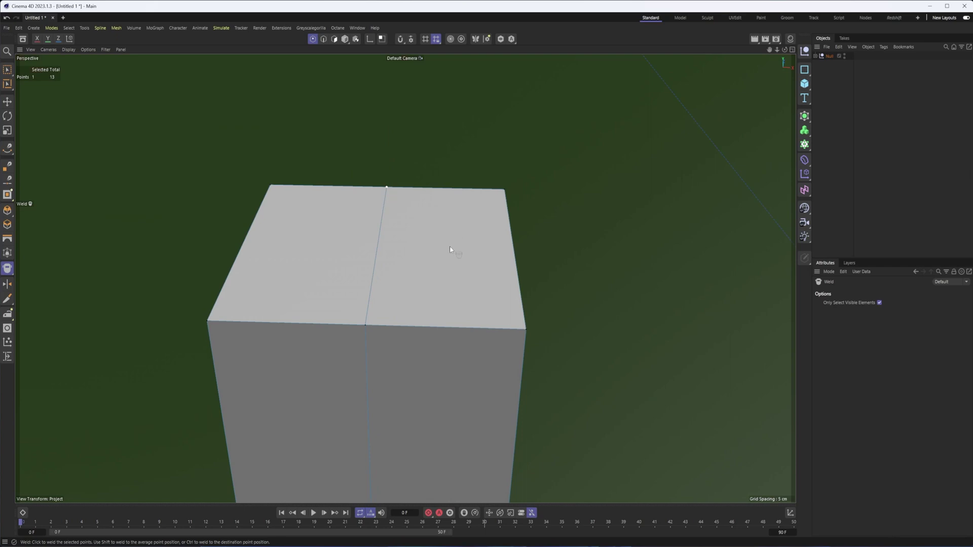
- Weld the two points at the bottom of the slot on the rear face at their midpoint, and return to Rectangle Selection
left_click_drag(512, 350, 433, 410, "alt")
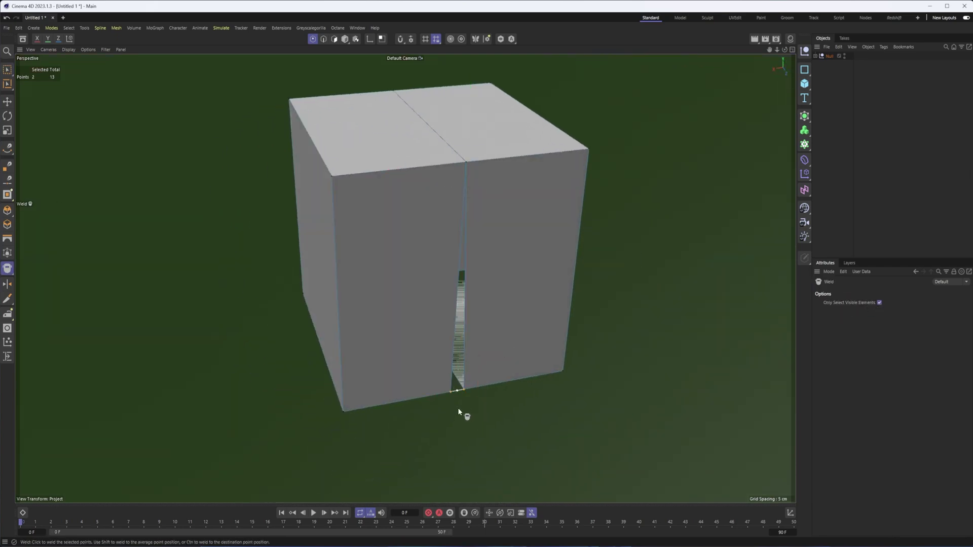
left_click(457, 408)
key("space")
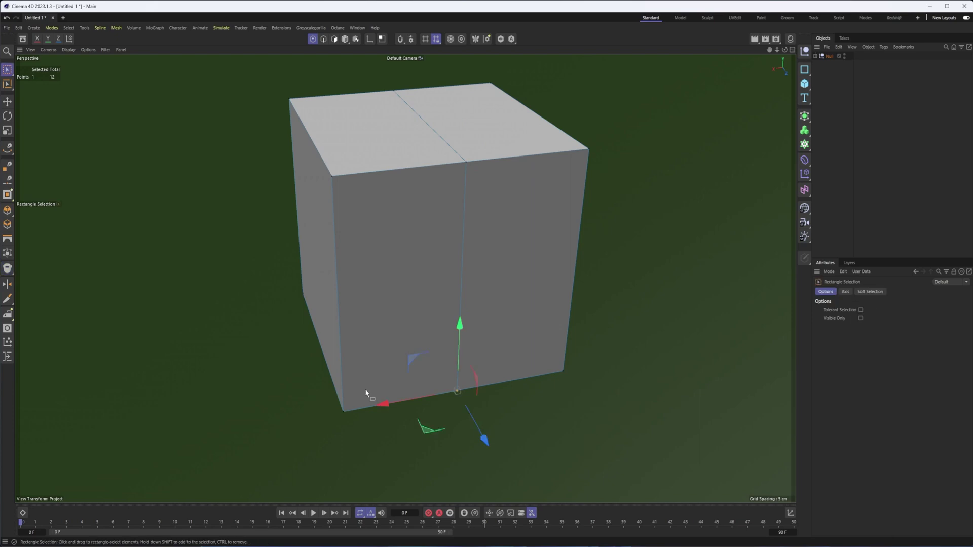
left_click(43, 205)
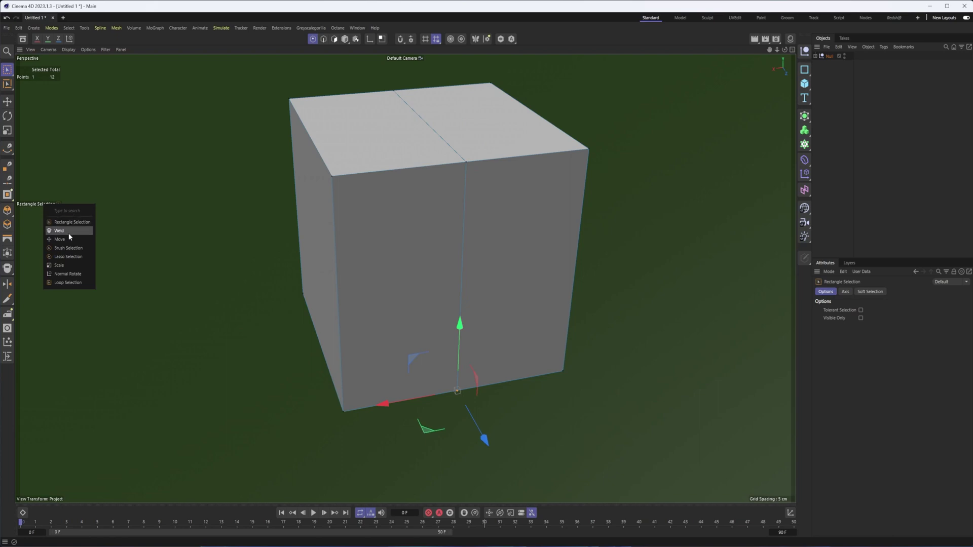
- Switch to Model mode, select the animated cube, and frame it in the viewport
left_click_drag(426, 264, 615, 267, "alt")
scroll(545, 306, "down", 8)
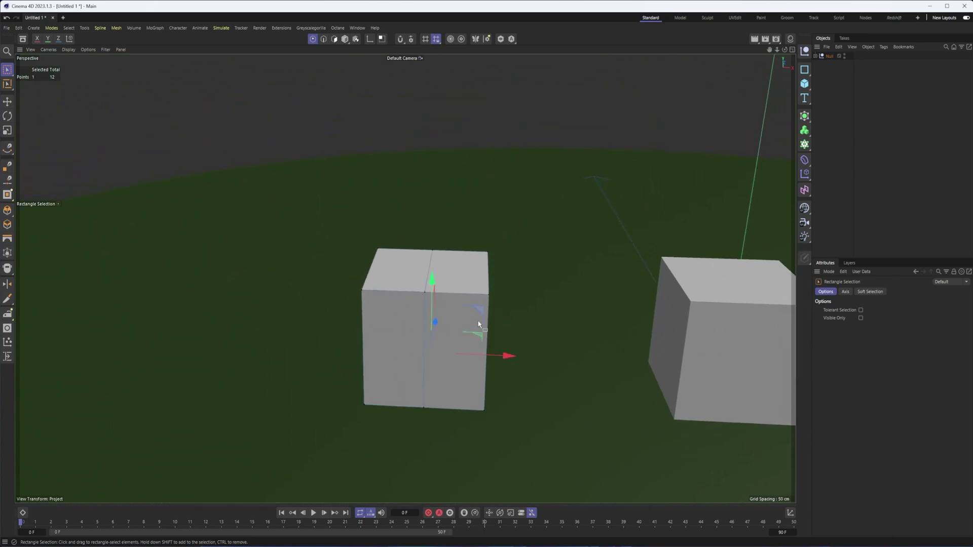
left_click_drag(478, 322, 406, 315, "alt")
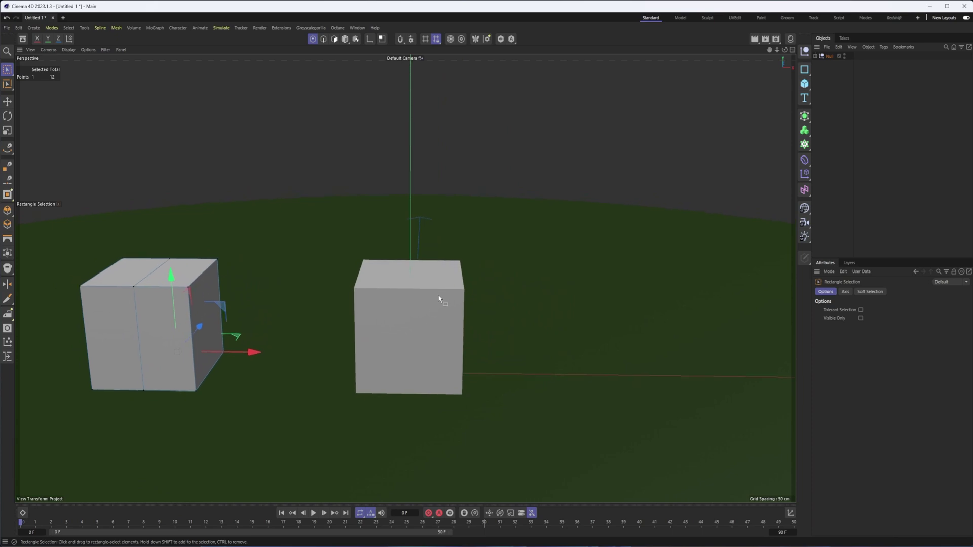
left_click(345, 39)
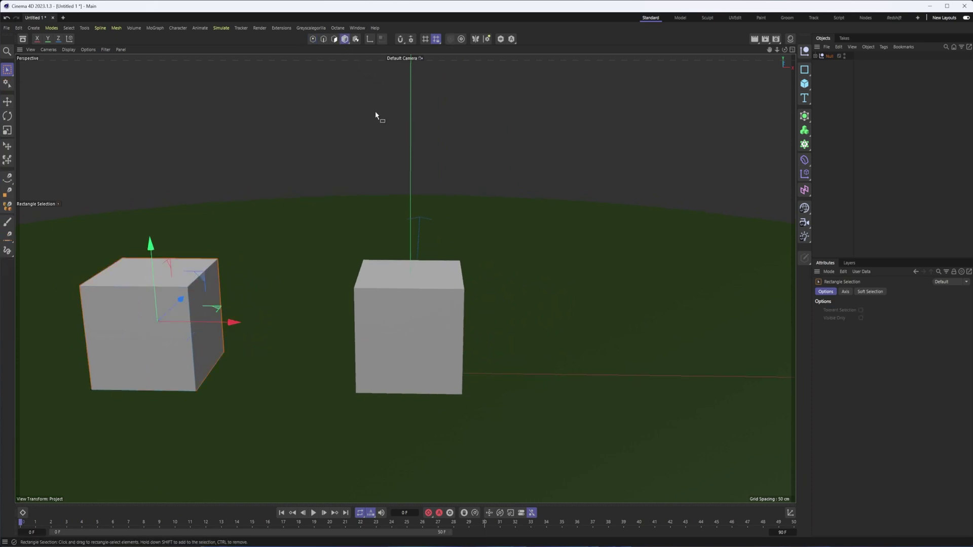
middle_click_drag(383, 189, 416, 195, "alt")
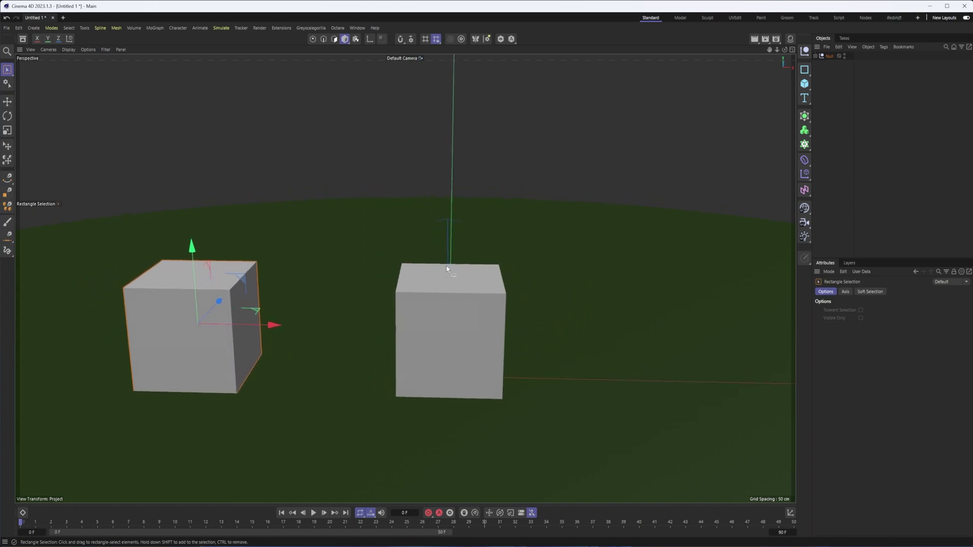
left_click(453, 291)
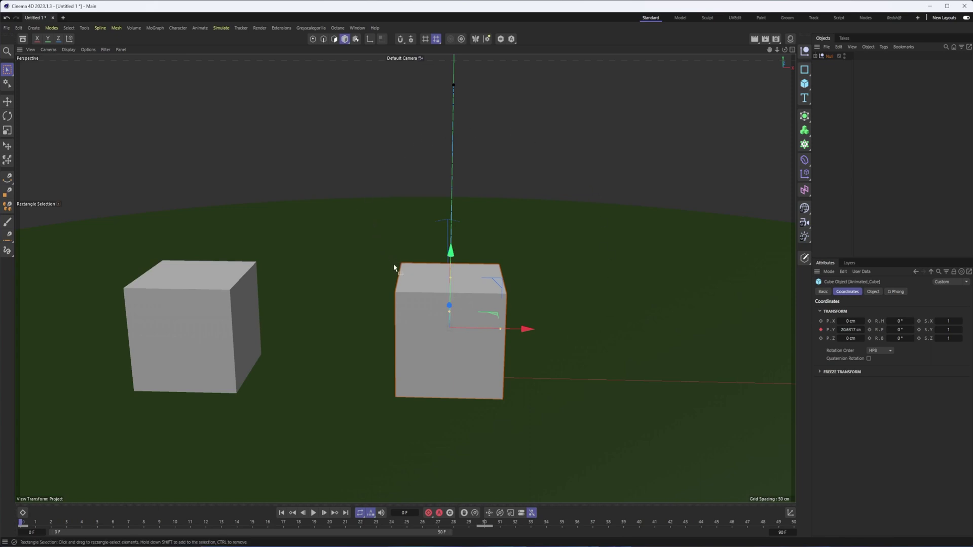
key("o")
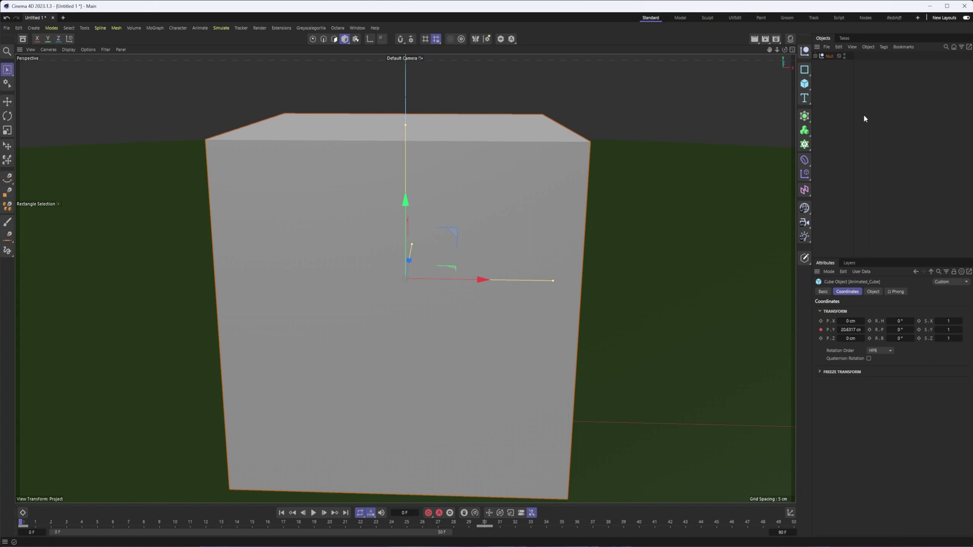
scroll(528, 276, "down", 5)
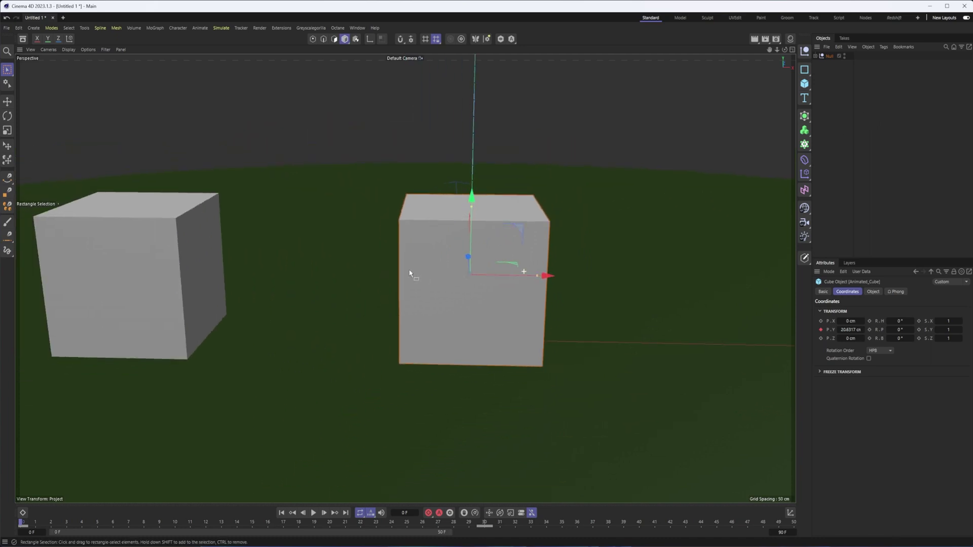
- Reselect the animated cube in the viewport, expand the Null group, and find the cube among its children
left_click(388, 125)
left_click_drag(430, 156, 446, 225, "alt")
left_click(446, 225)
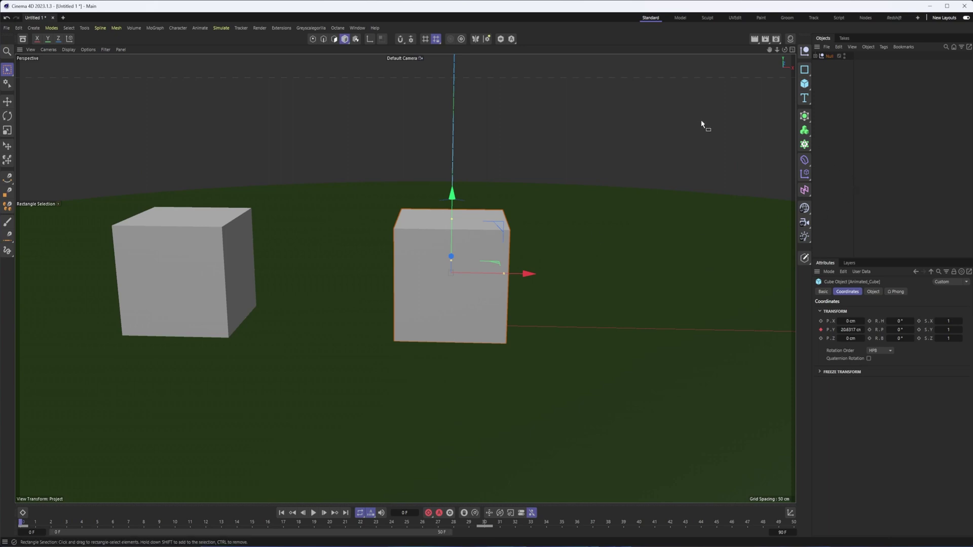
left_click(814, 56)
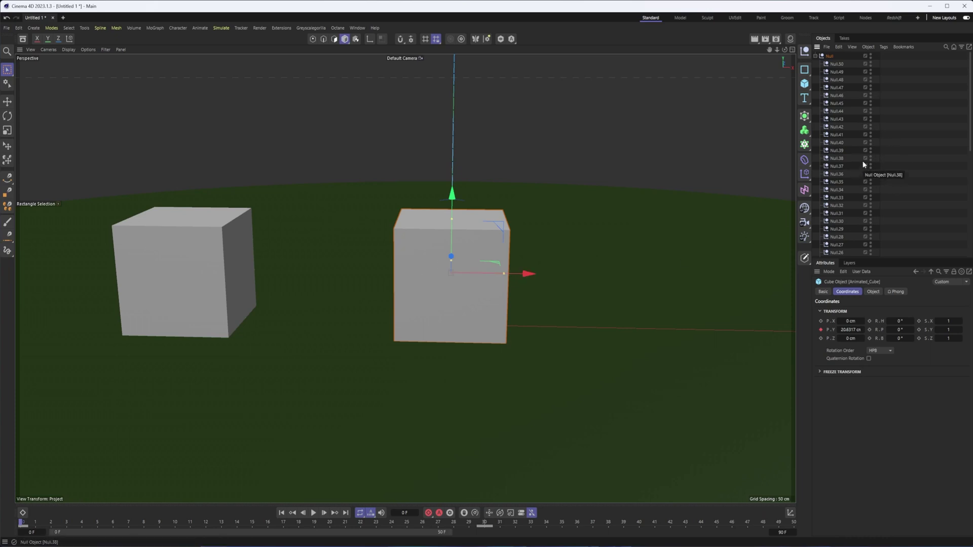
scroll(864, 168, "down", 5)
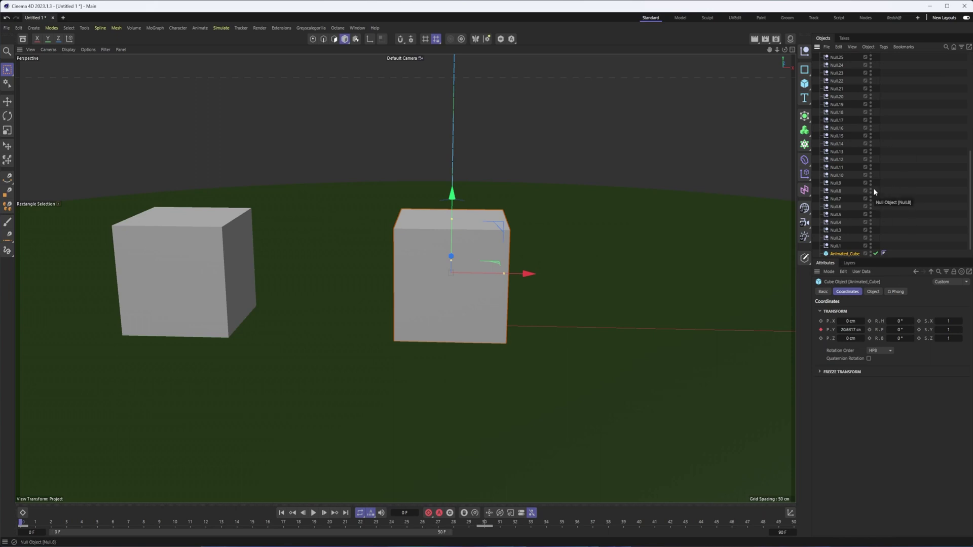
scroll(874, 201, "up", 5)
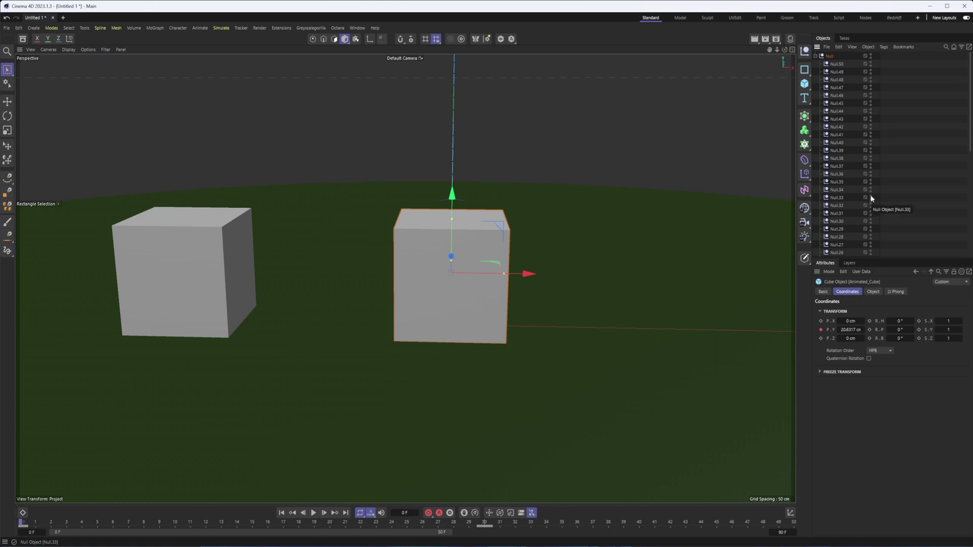
scroll(867, 195, "down", 5)
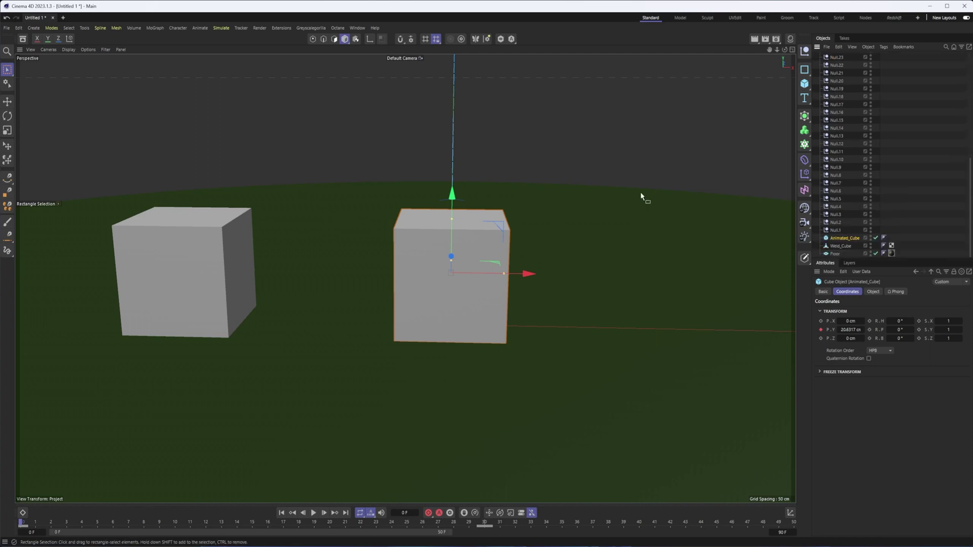
- Deselect everything and collapse the Null group in the object hierarchy
left_click(600, 123)
middle_click_drag(482, 219, 505, 247, "alt")
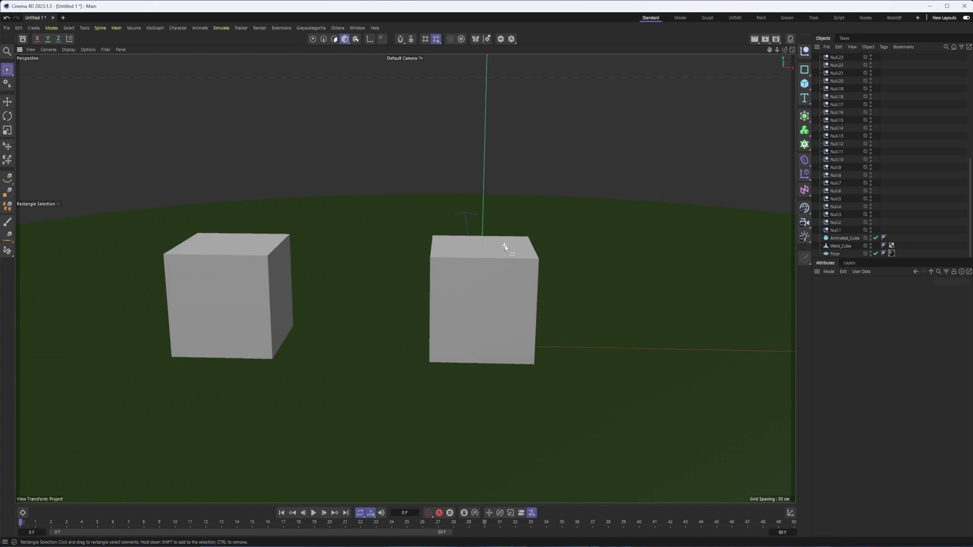
middle_click_drag(512, 245, 506, 251, "alt")
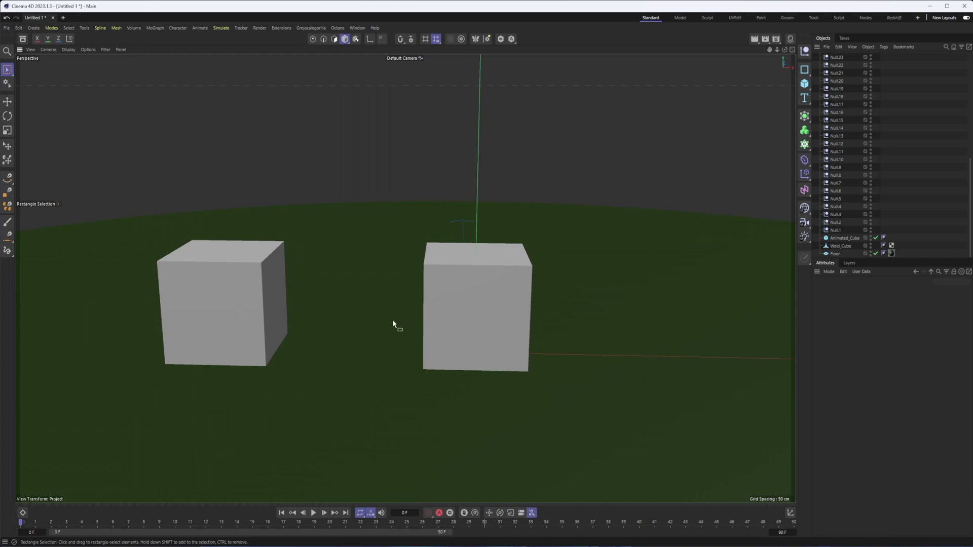
key("ctrl+a")
key("alt+g")
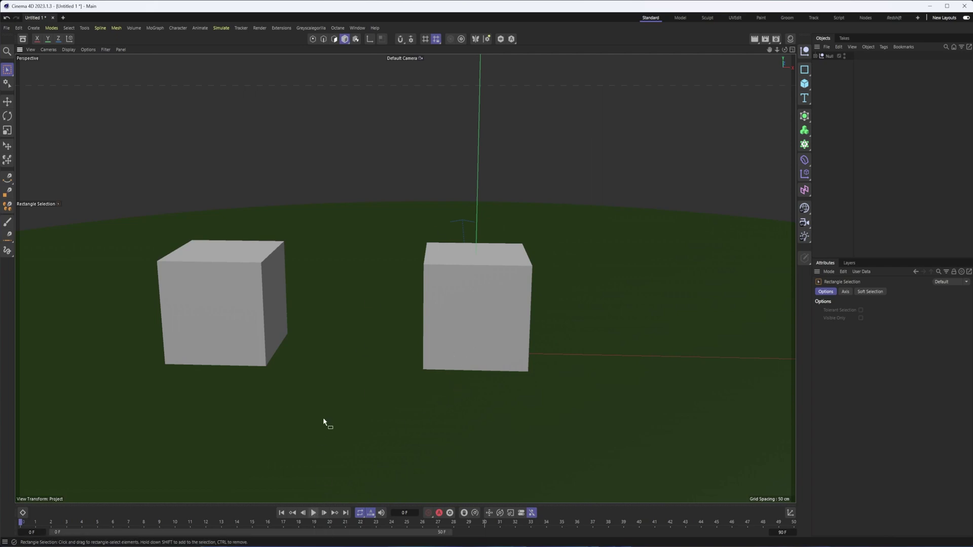
- Play the cube's animation in the viewport and stop playback
key("F8")
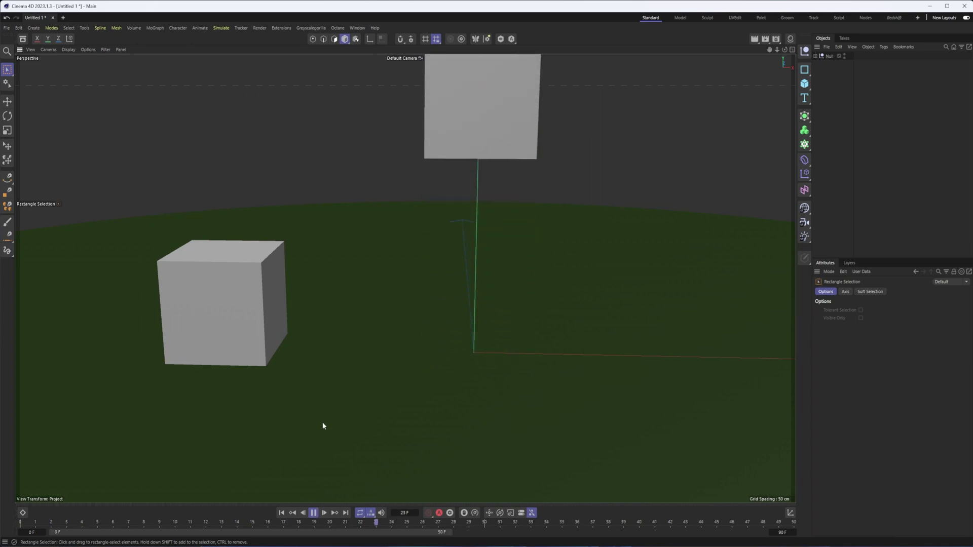
key("F8")
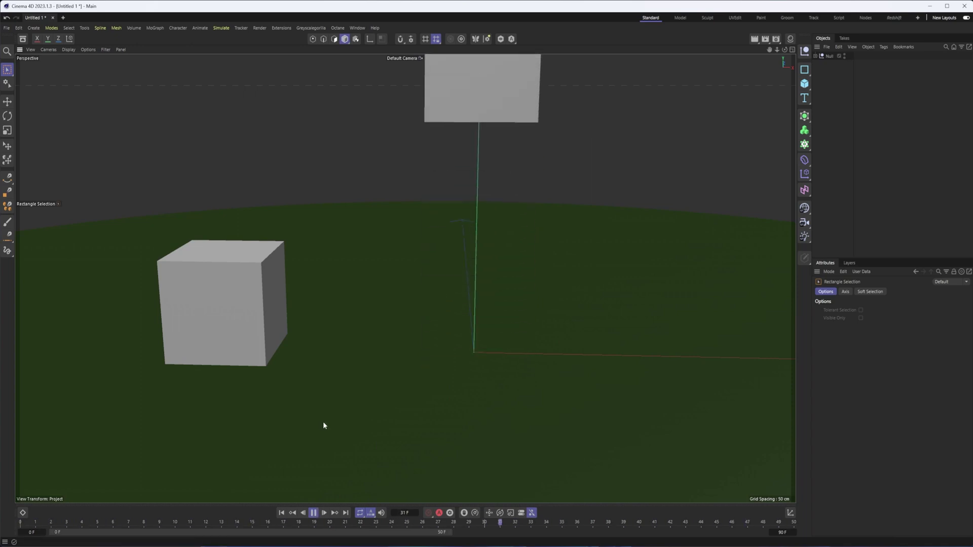
- Show the Dope Sheet below the viewport, enlarge it to show the Animated_Cube track, and start playback
left_click(24, 513)
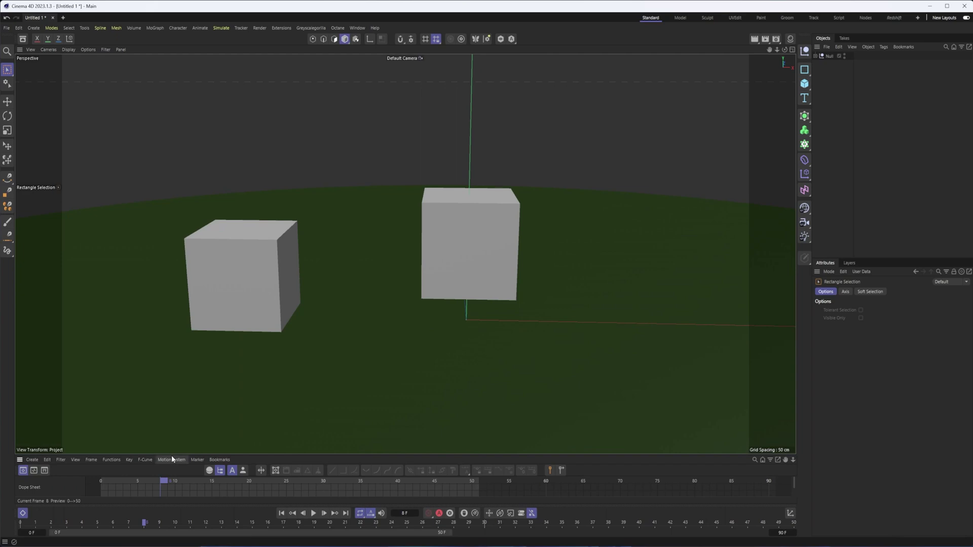
left_click_drag(171, 455, 213, 305)
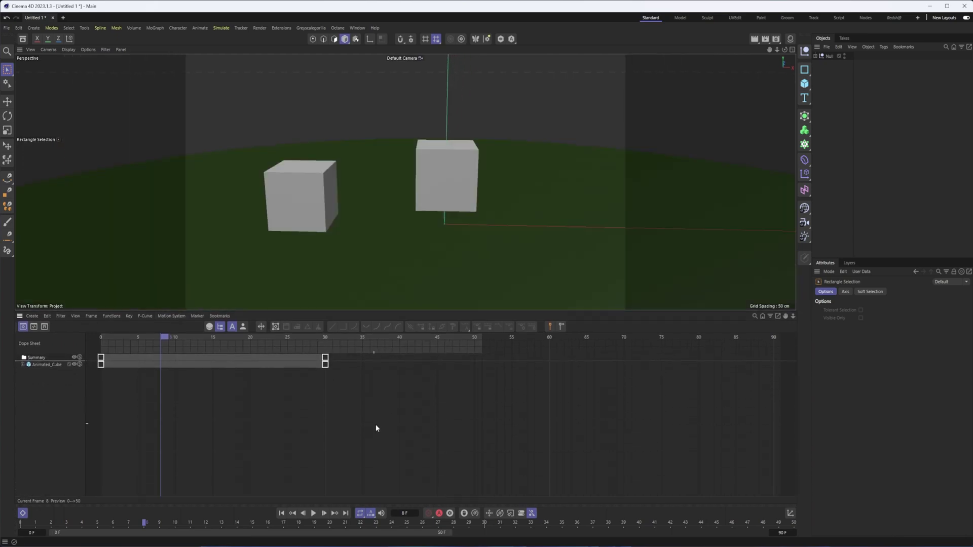
key("F8")
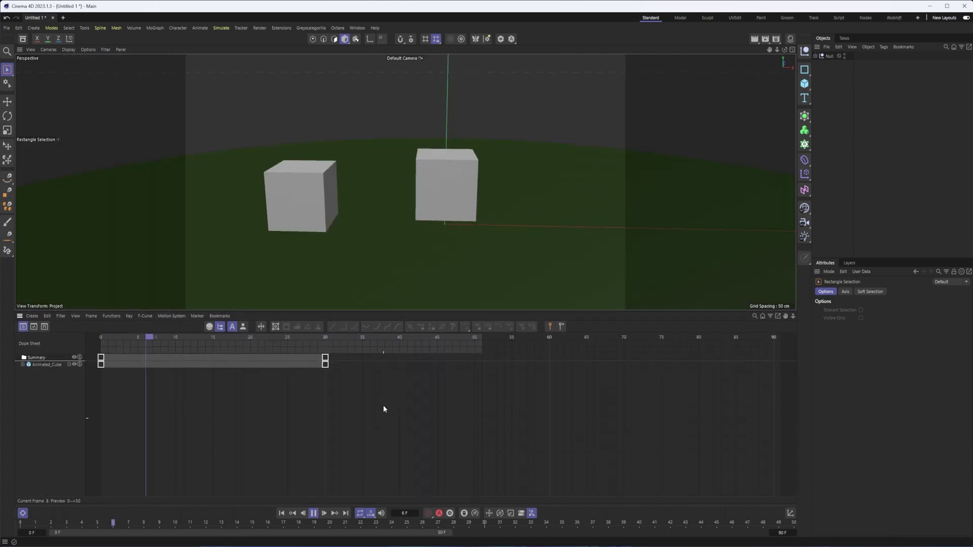